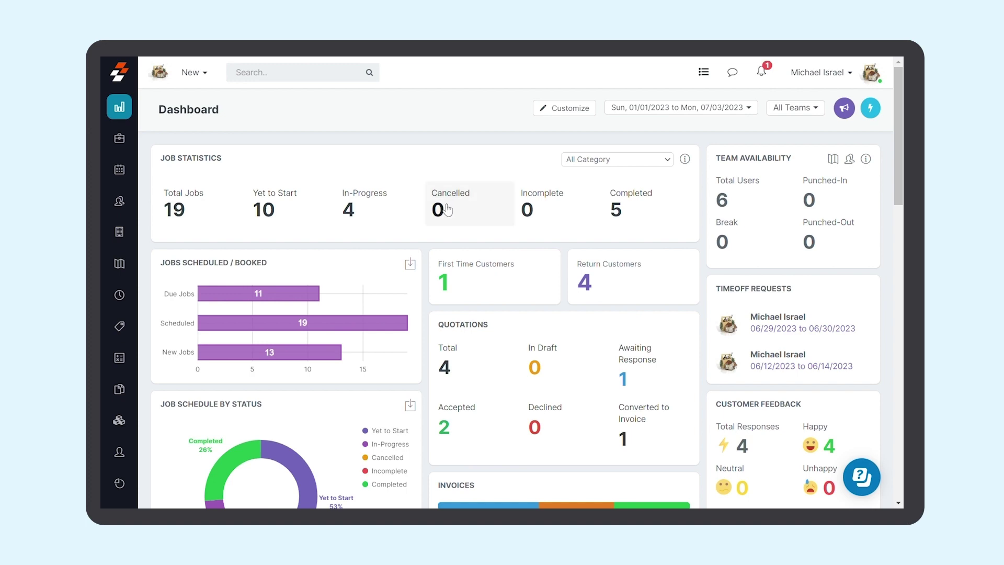
# Step: Scroll down the Zuper dashboard and back up
pyautogui.scroll(-1, 397, 230)
pyautogui.scroll(-3, 398, 229)
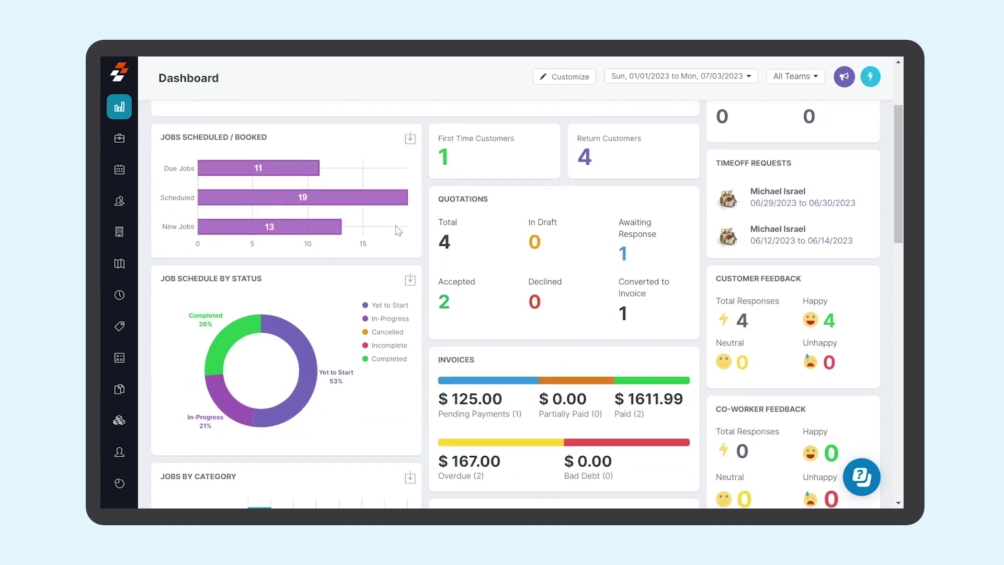
pyautogui.scroll(-1, 729, 347)
pyautogui.scroll(4, 729, 347)
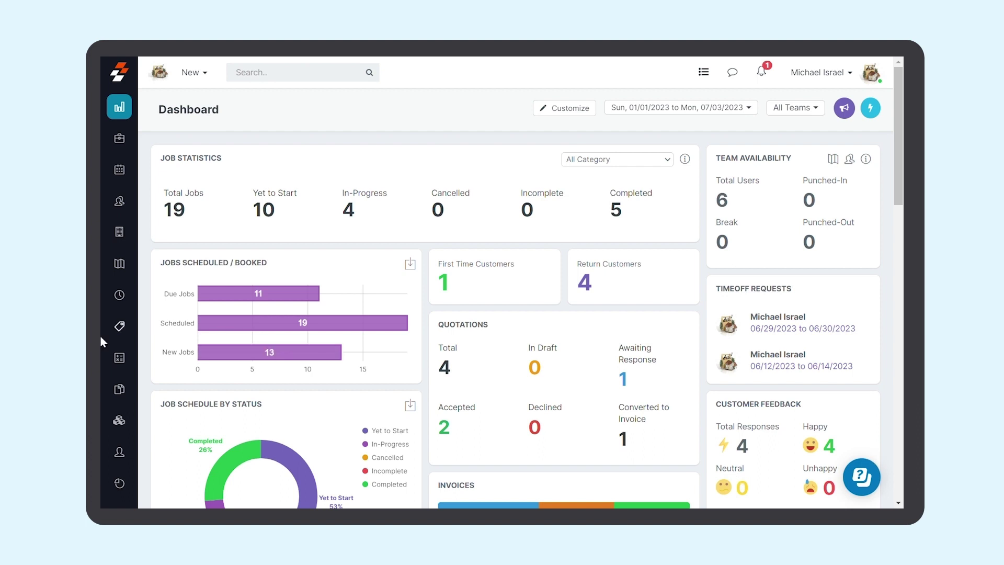
# Step: From Quotations, start a new quote for a Residential Varied customer using their address
pyautogui.moveTo(119, 358)
pyautogui.click(173, 365)
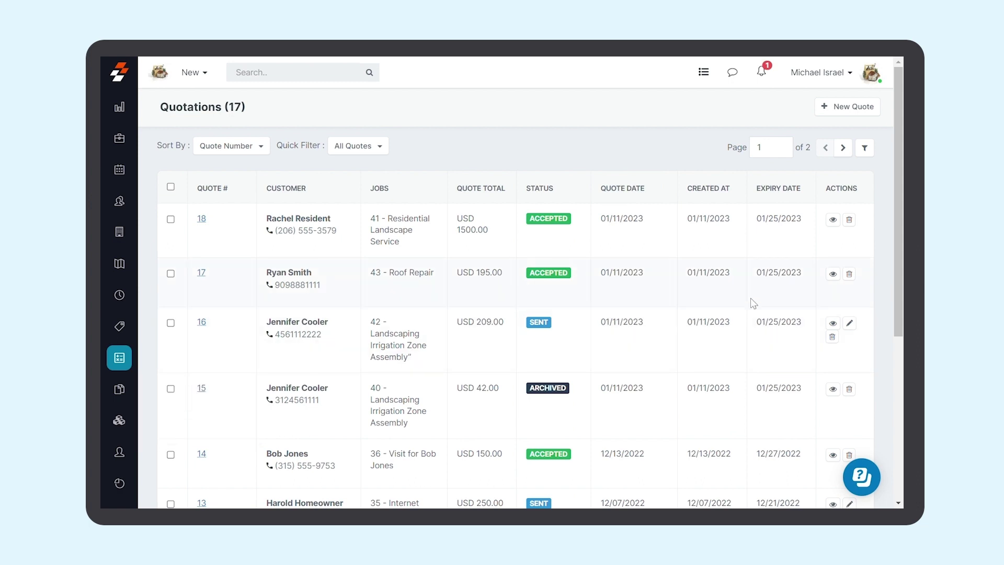
pyautogui.click(845, 104)
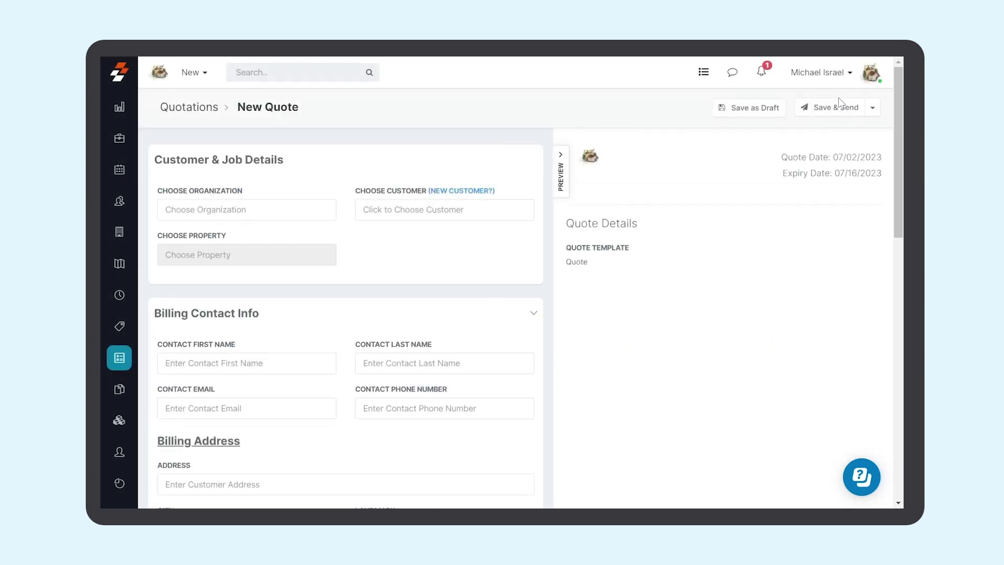
pyautogui.click(444, 214)
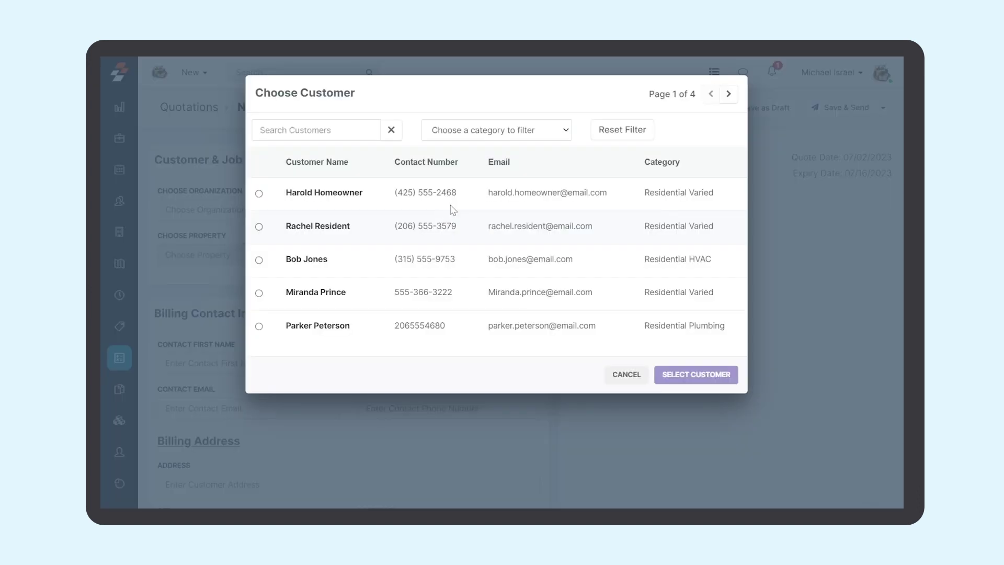
pyautogui.click(506, 135)
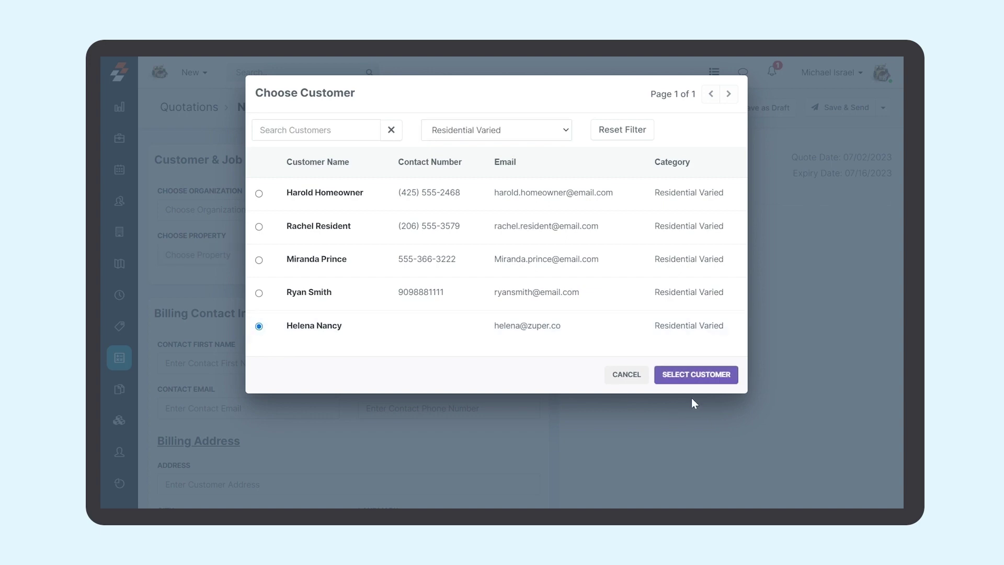
pyautogui.click(695, 376)
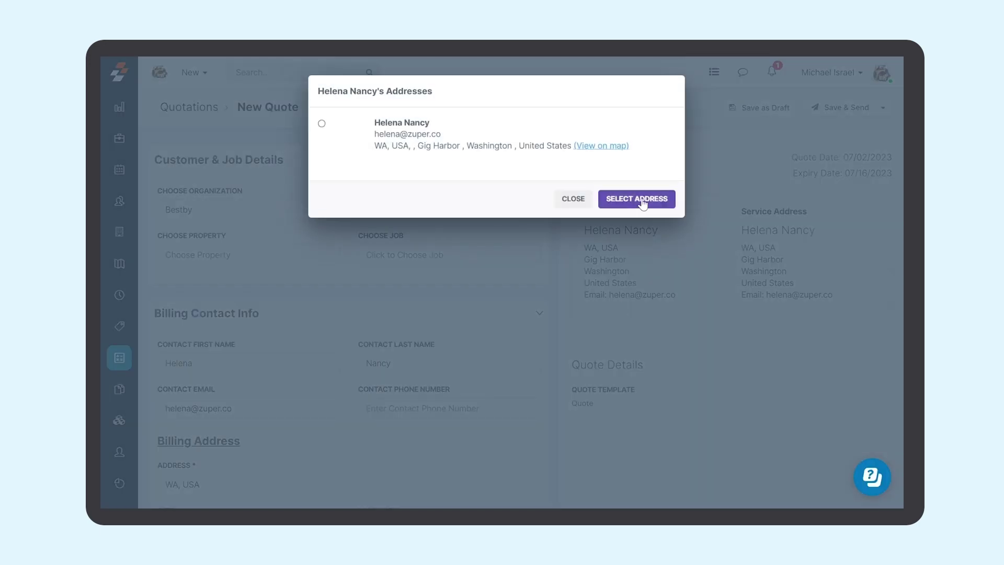
pyautogui.click(638, 201)
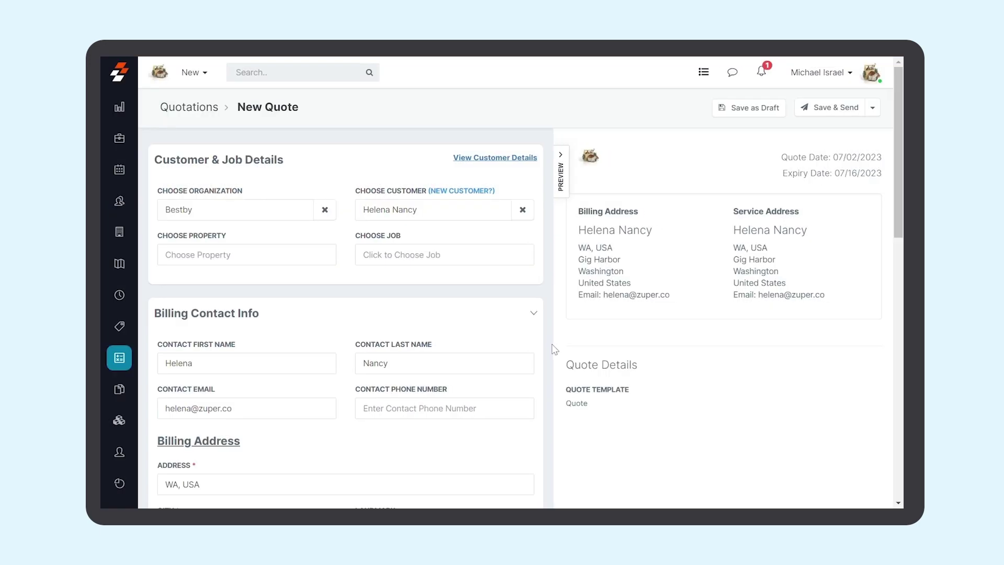
# Step: Make the service contact the same as billing and set reference number 124
pyautogui.scroll(-5, 554, 349)
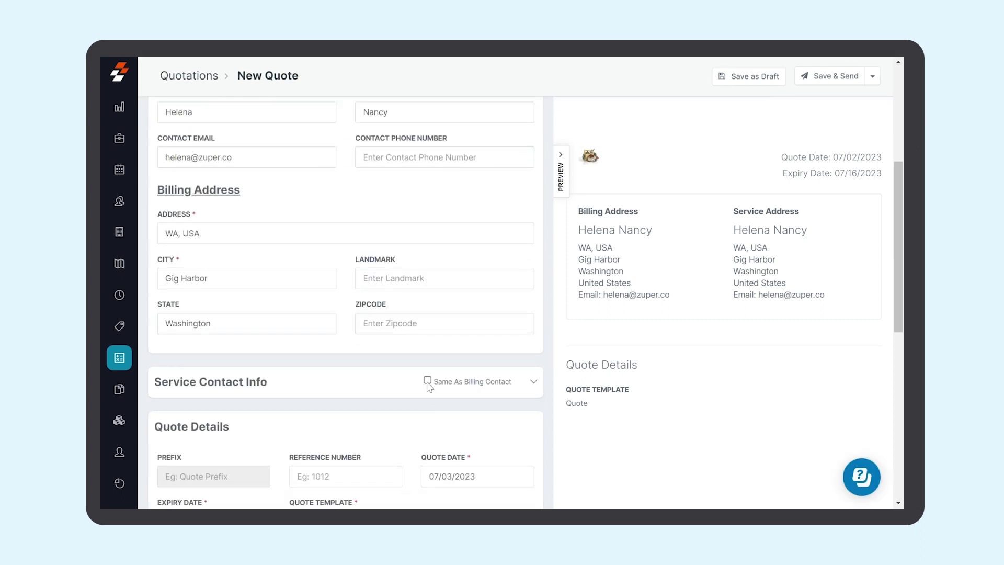
pyautogui.click(428, 381)
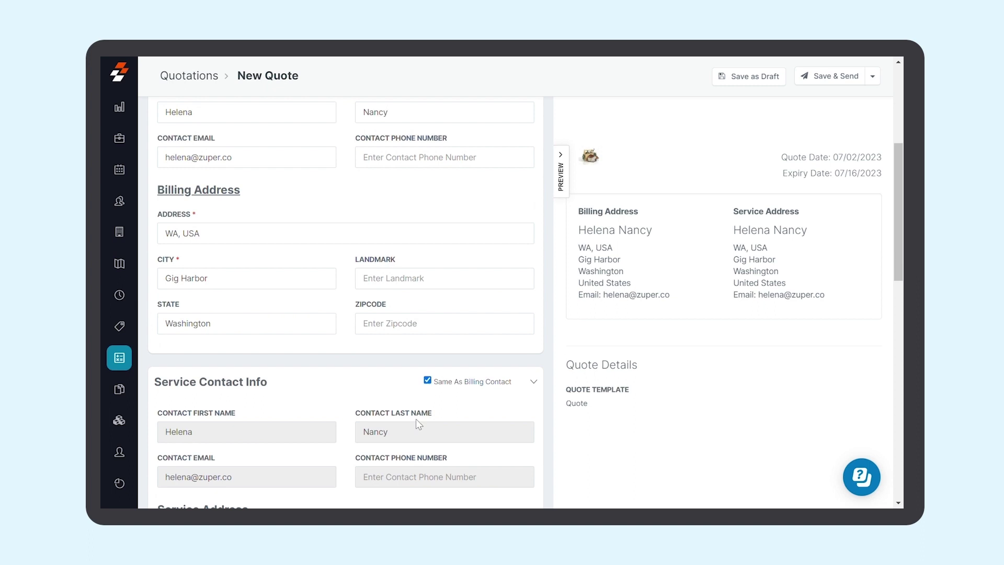
pyautogui.scroll(-3, 421, 429)
pyautogui.scroll(-6, 421, 429)
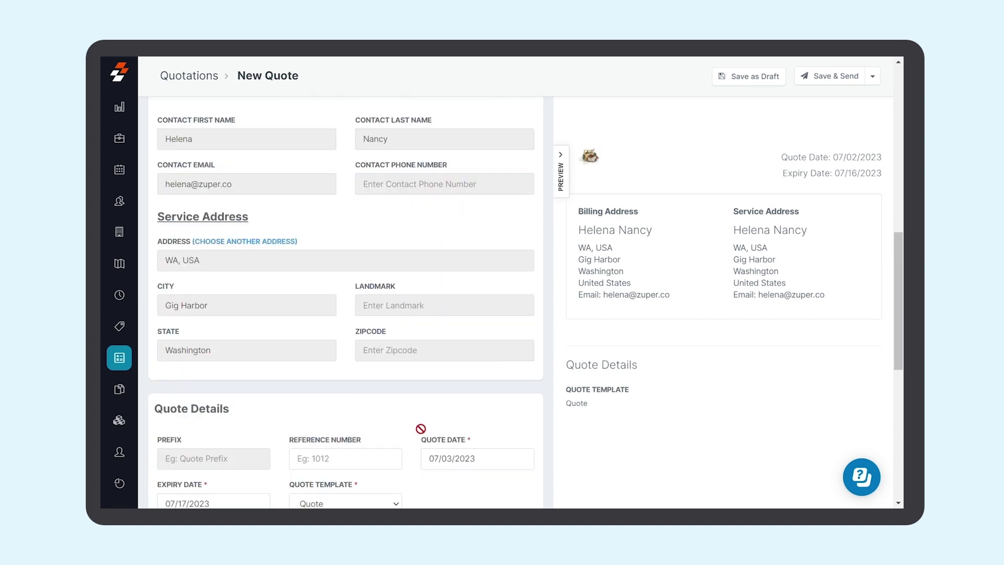
pyautogui.click(374, 321)
pyautogui.write('12')
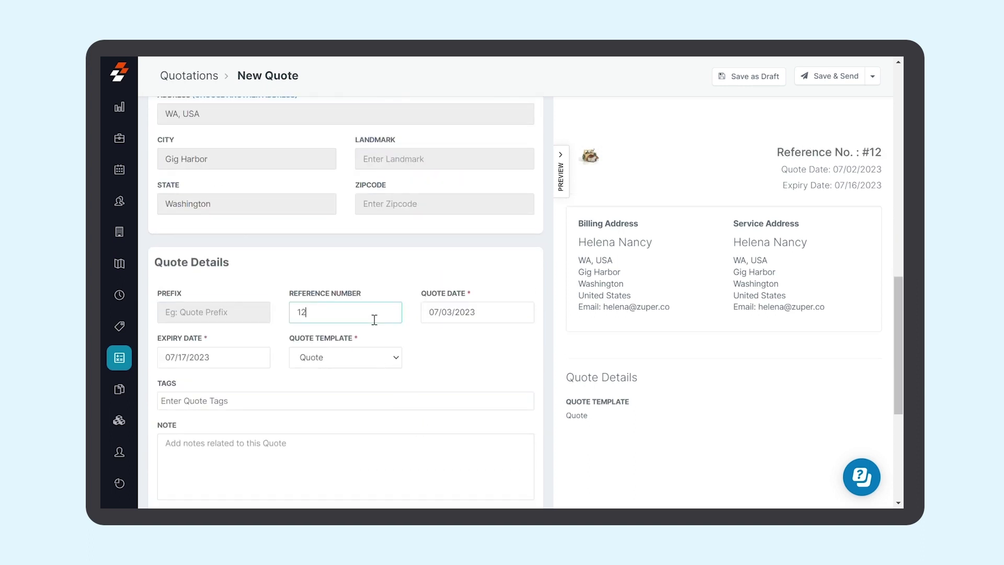
pyautogui.write('4')
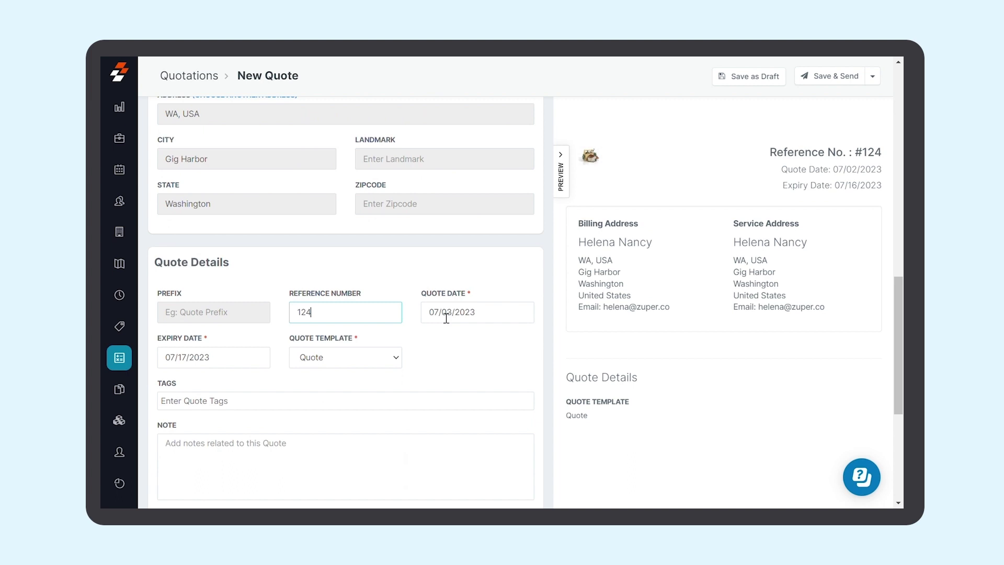
# Step: Keep the 07/17/2023 expiry date and add the note 'Cleaning Services Quote'
pyautogui.click(250, 365)
pyautogui.click(436, 388)
pyautogui.scroll(-1, 438, 385)
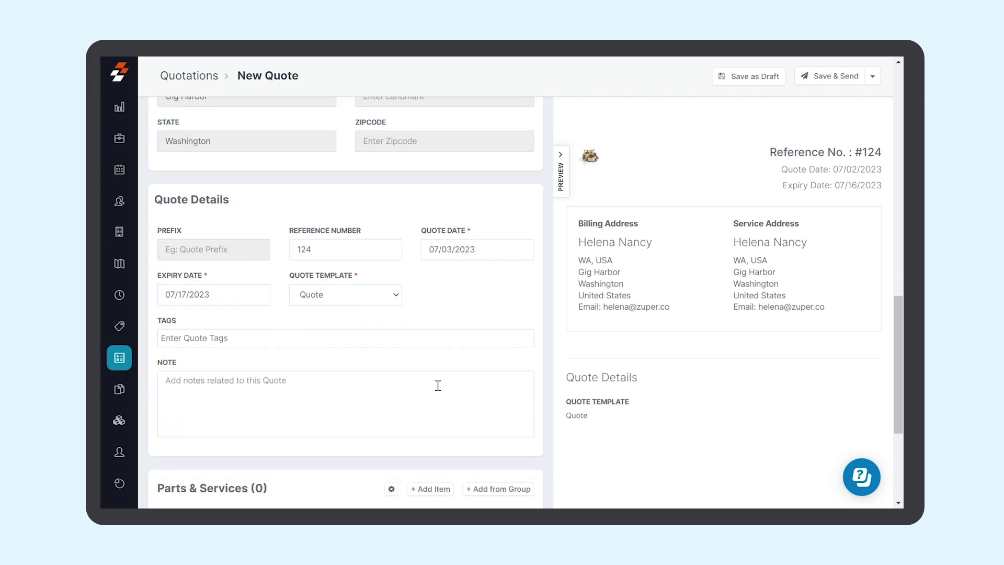
pyautogui.click(338, 383)
pyautogui.write('Cleaning Services Quote')
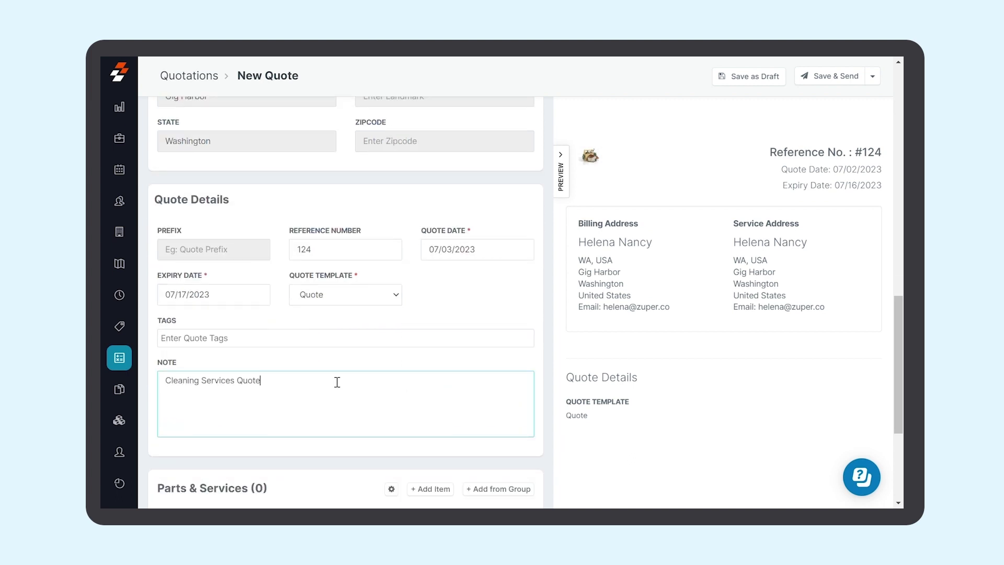
pyautogui.scroll(-4, 337, 383)
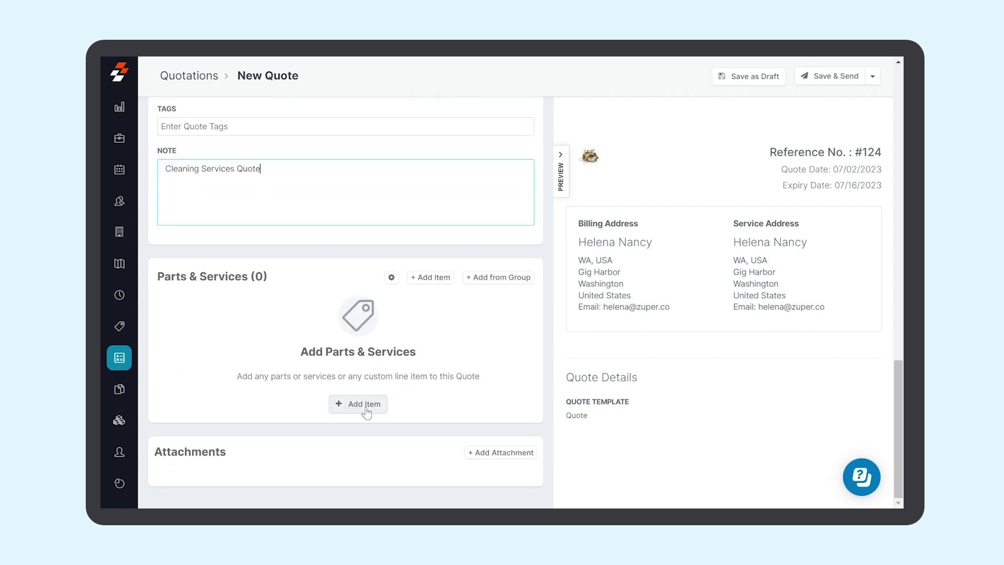
pyautogui.click(366, 412)
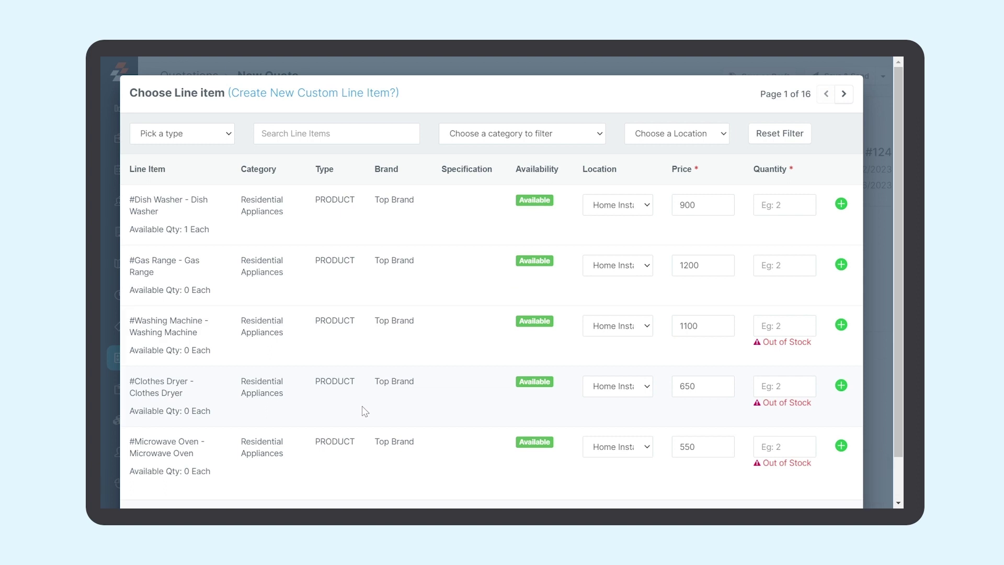
# Step: Add Home Services items: floor sweepers ×3, microfiber cleaning cloths ×4, carpet rakes ×4
pyautogui.click(539, 134)
pyautogui.click(517, 349)
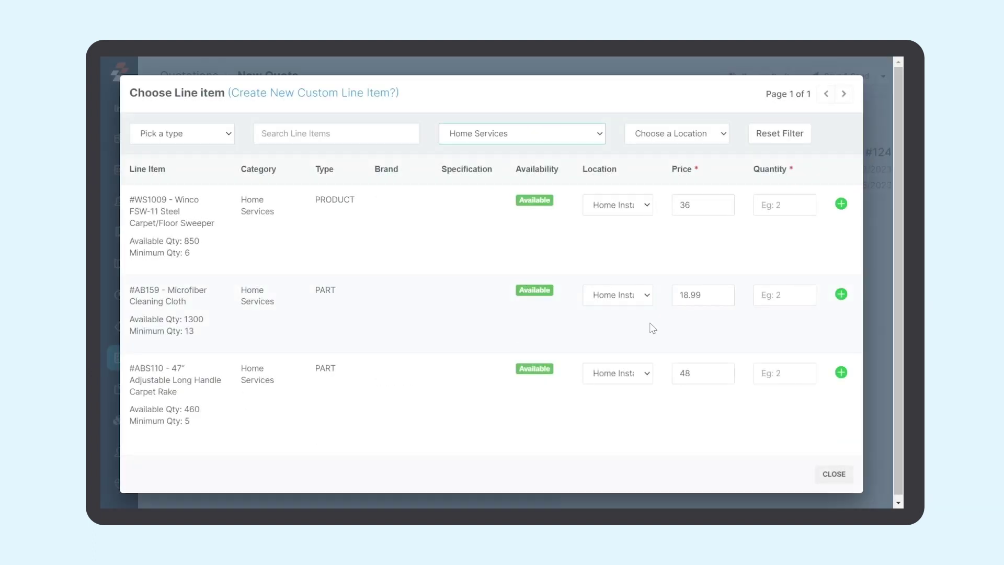
pyautogui.click(794, 212)
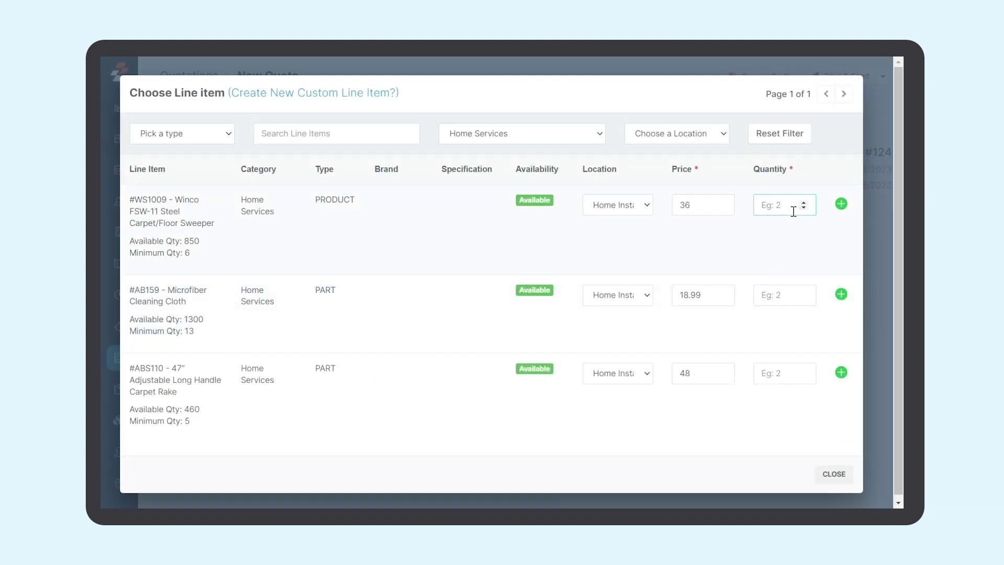
pyautogui.write('3')
pyautogui.click(842, 204)
pyautogui.click(798, 301)
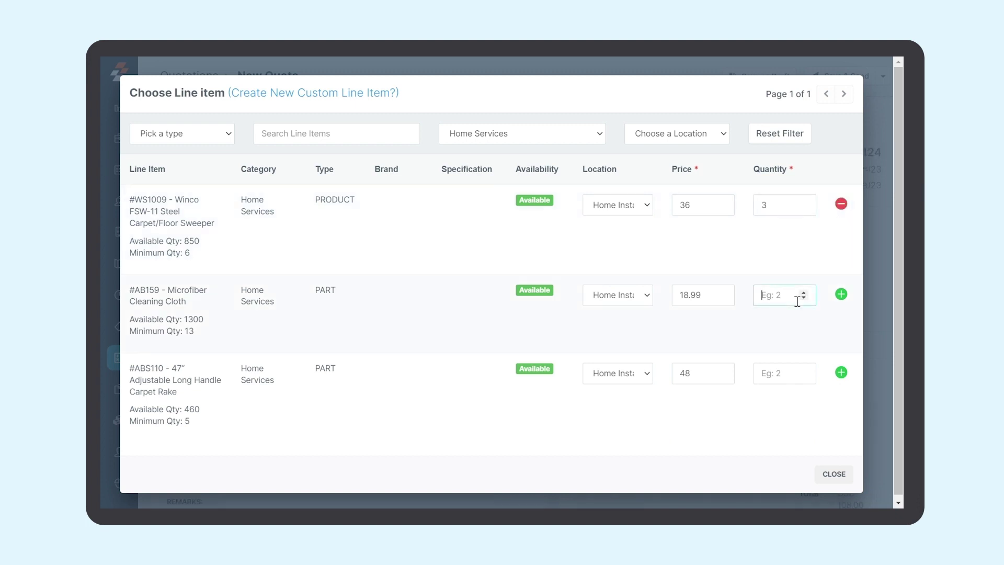
pyautogui.write('4')
pyautogui.click(842, 294)
pyautogui.click(795, 379)
pyautogui.write('4')
pyautogui.click(841, 373)
pyautogui.click(834, 474)
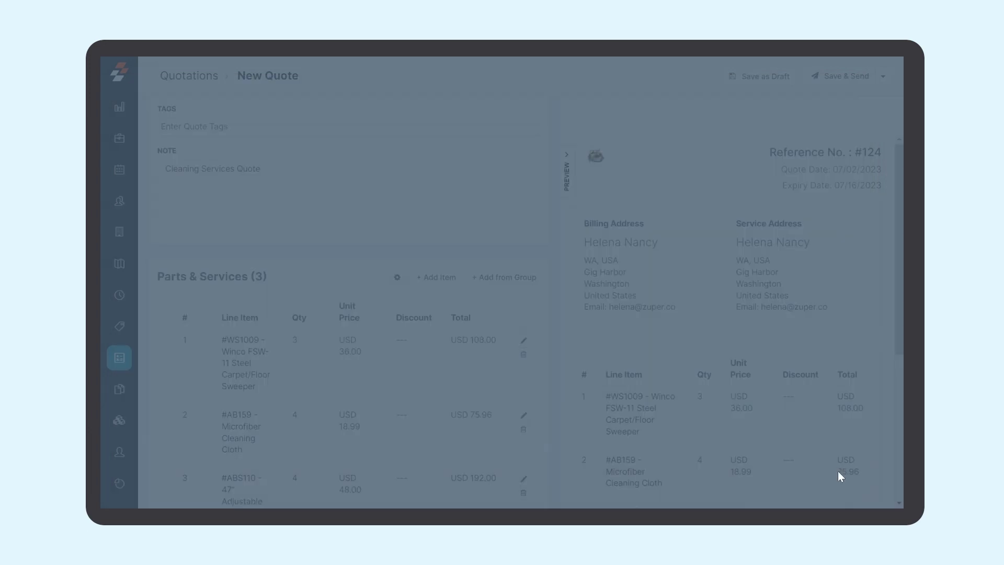
# Step: Give the Microfiber Cleaning Cloth line a USD 3 discount
pyautogui.scroll(-2, 653, 438)
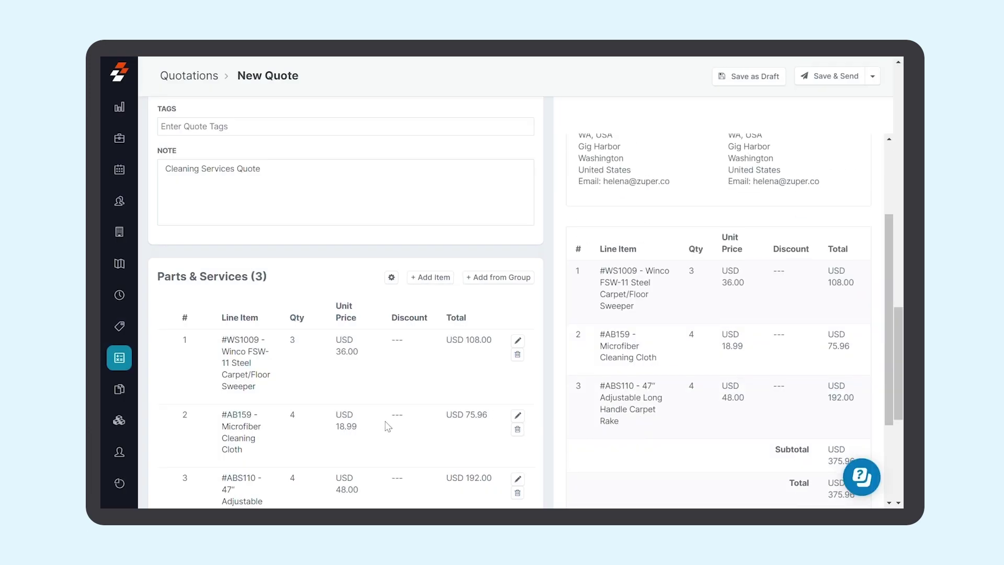
pyautogui.scroll(-2, 387, 426)
pyautogui.click(518, 290)
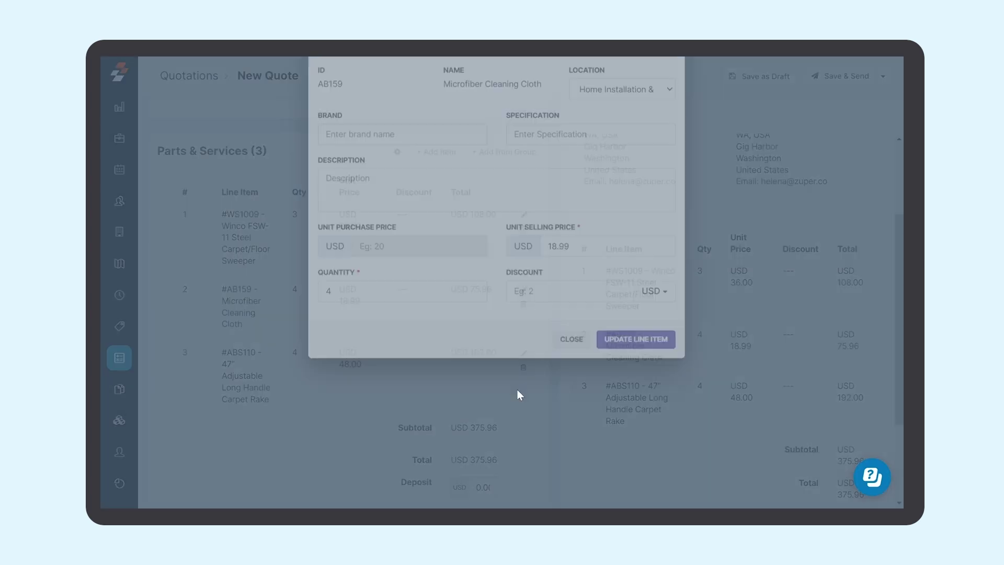
pyautogui.click(565, 347)
pyautogui.write('3')
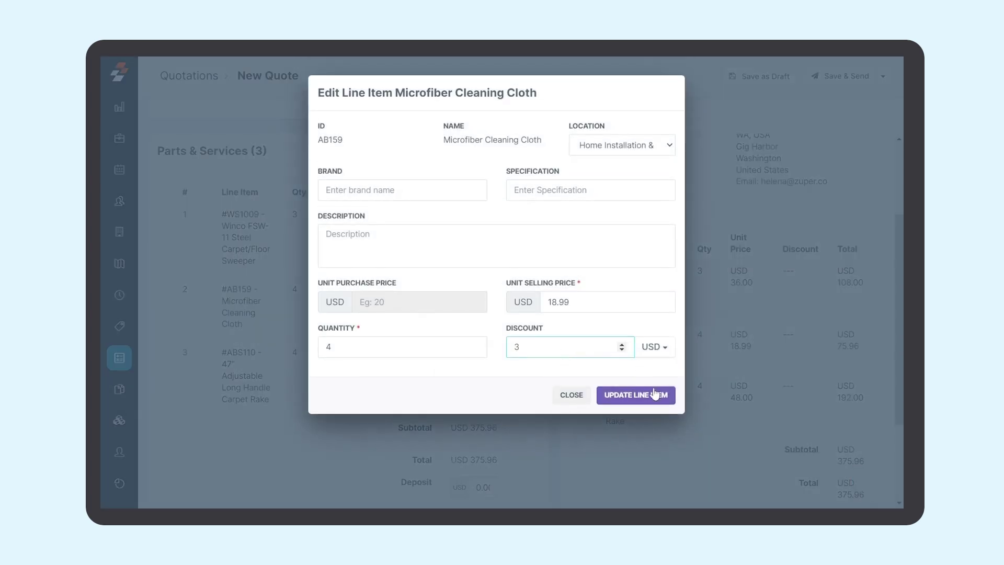
pyautogui.click(654, 395)
# Step: Set a USD 50 deposit and save and send Quote #20
pyautogui.scroll(-1, 518, 433)
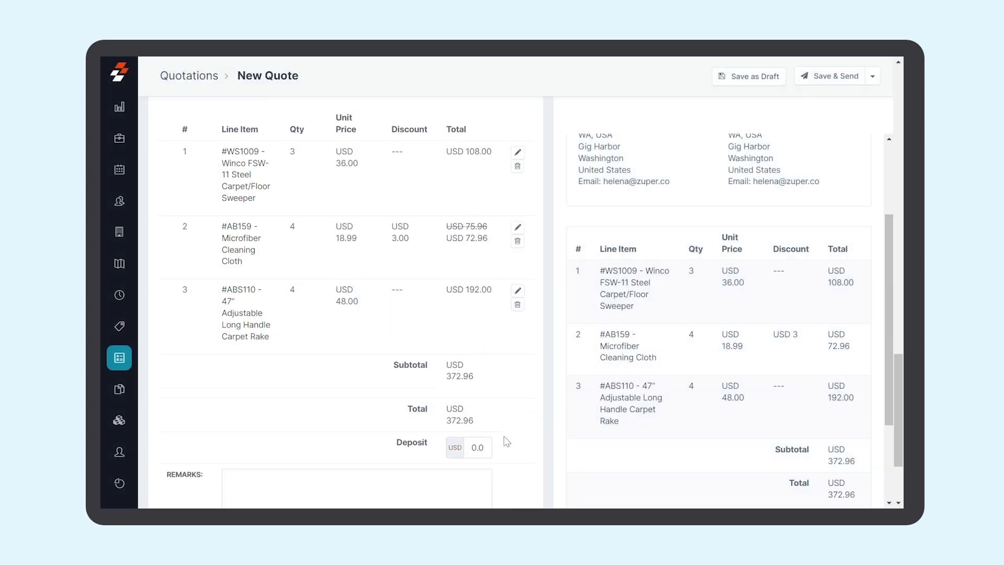
pyautogui.click(478, 450)
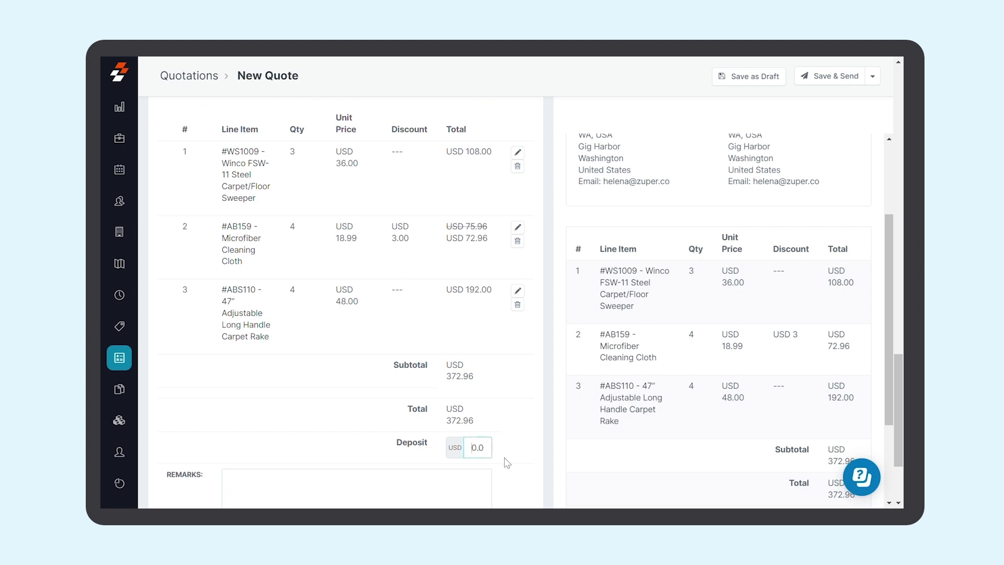
pyautogui.click(622, 457)
pyautogui.scroll(3, 714, 461)
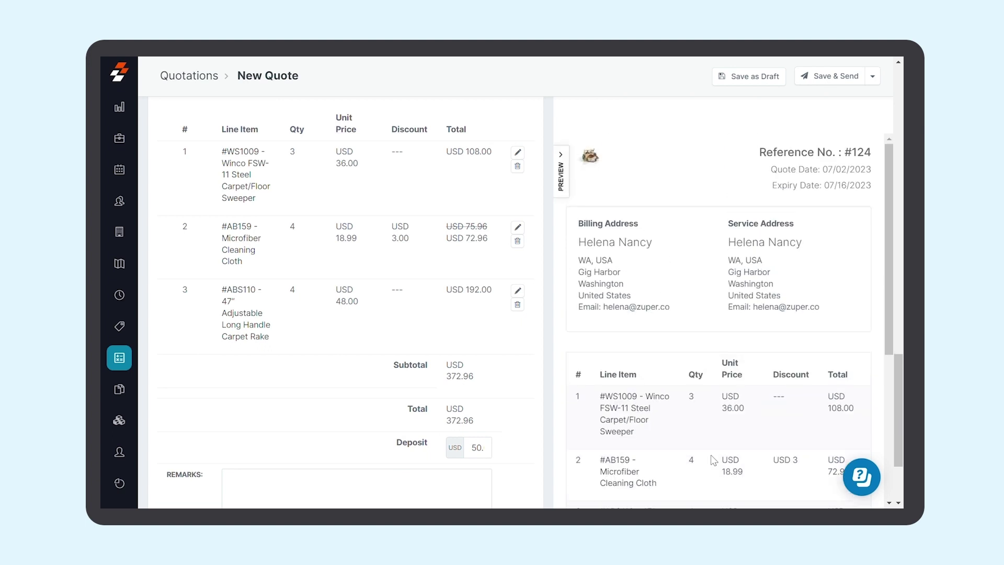
pyautogui.scroll(-6, 768, 344)
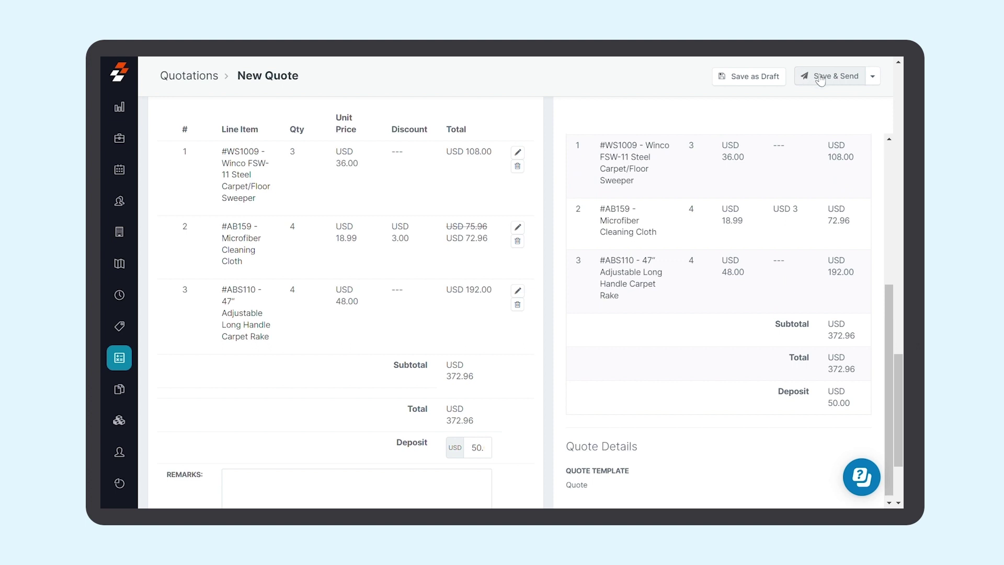
pyautogui.click(820, 77)
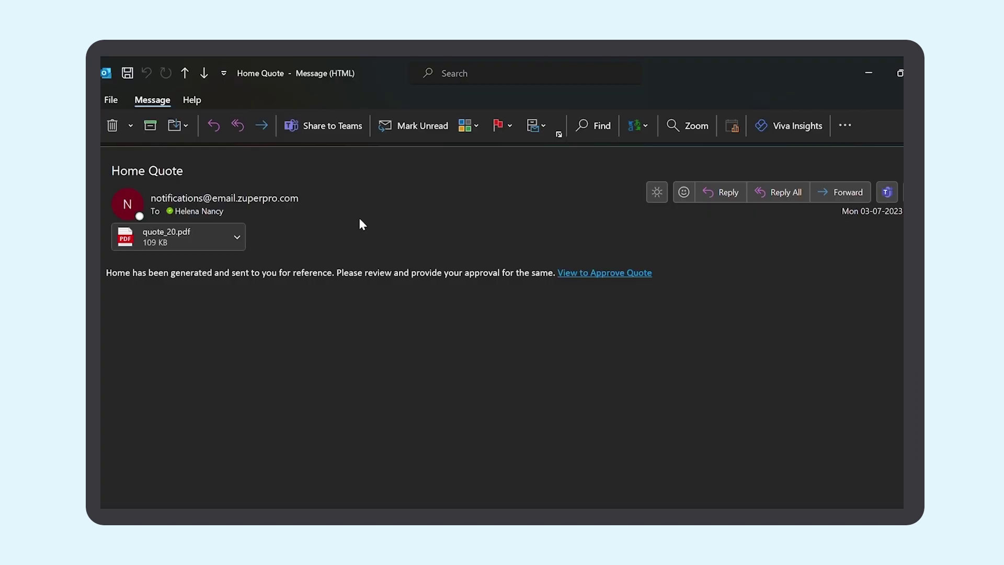
# Step: Follow the Home Quote email's View to Approve Quote link
pyautogui.click(598, 274)
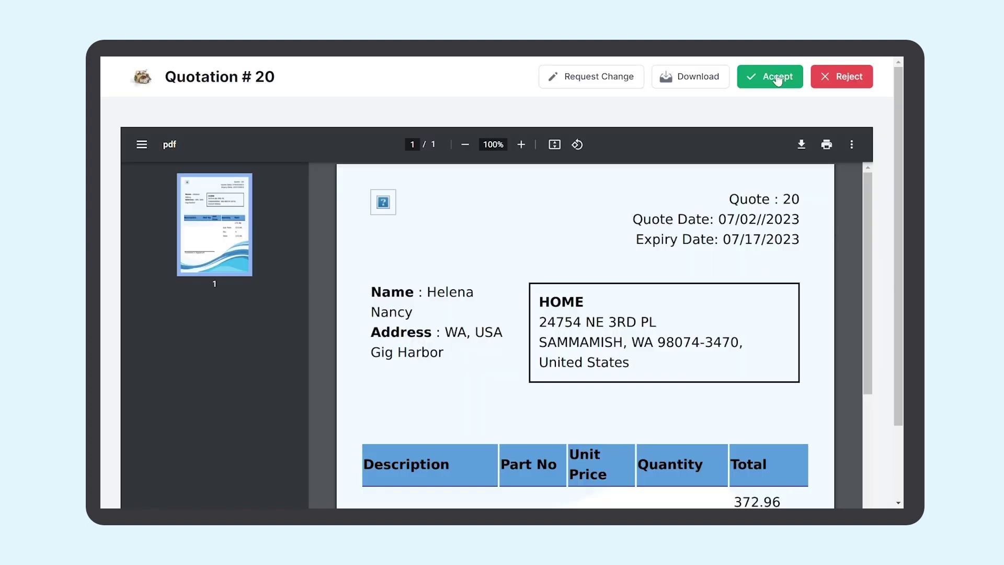
# Step: Draw a signature to accept Quotation #20 and close the Quote Approved confirmation
pyautogui.click(778, 77)
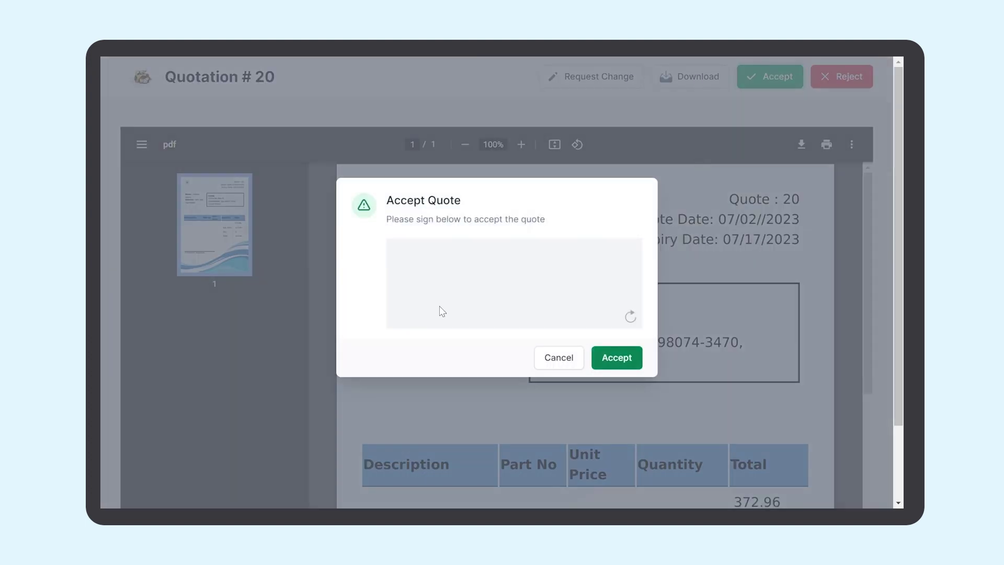
pyautogui.moveTo(455, 248)
pyautogui.mouseDown()
pyautogui.moveTo(493, 260)
pyautogui.moveTo(506, 294)
pyautogui.mouseUp()
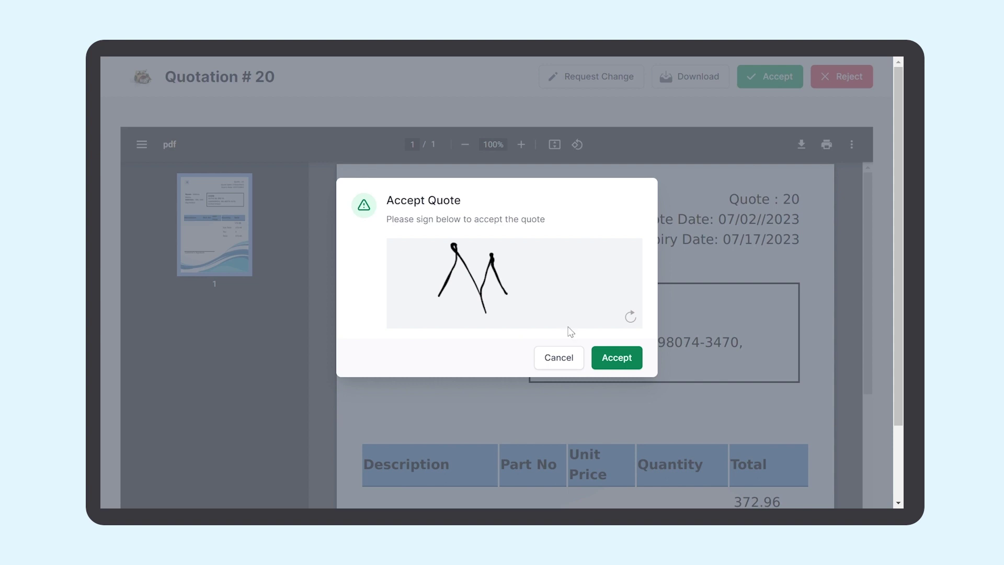
pyautogui.click(617, 358)
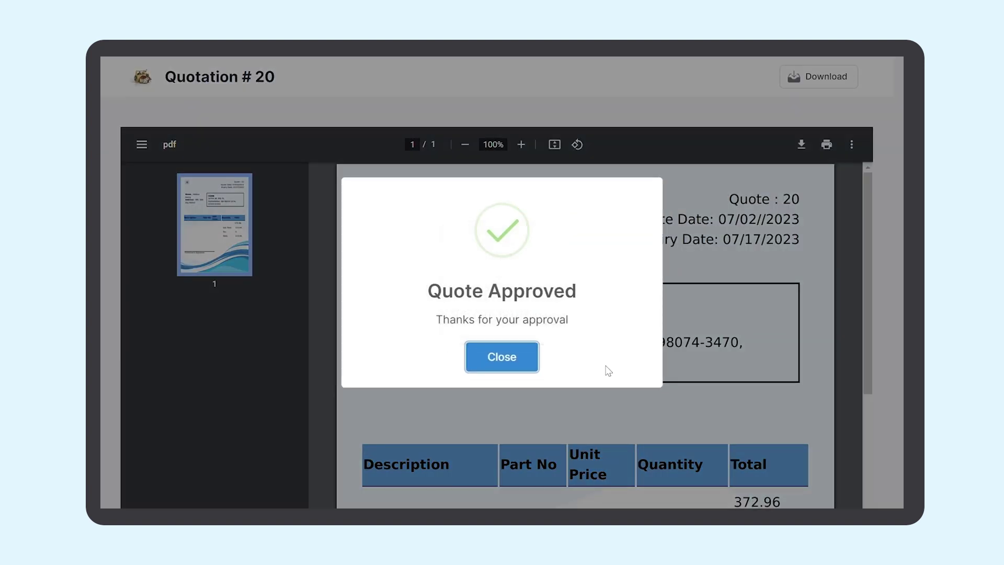
pyautogui.click(526, 358)
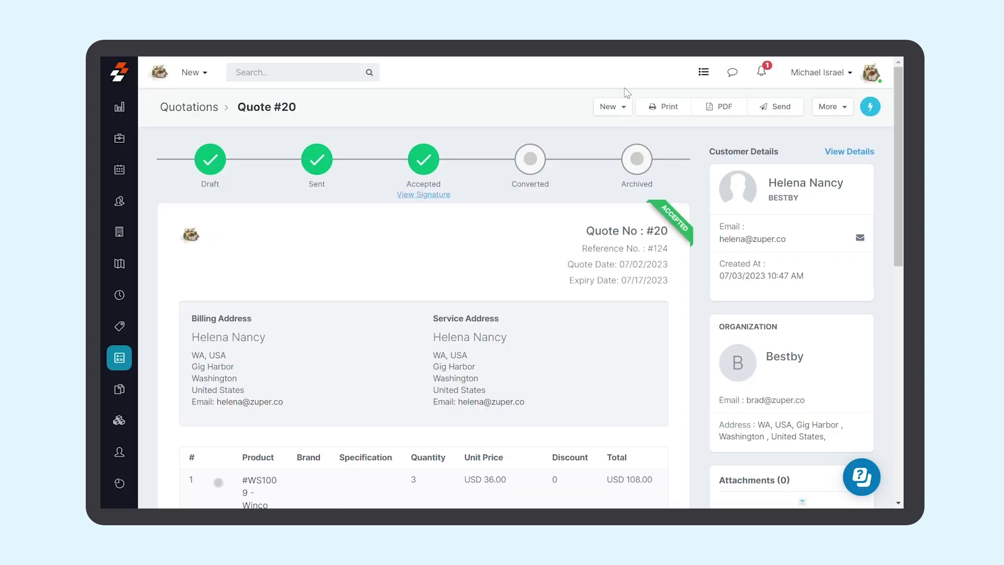
# Step: Create a new job titled Deep Cleaning in the Home Services category
pyautogui.click(626, 110)
pyautogui.click(612, 129)
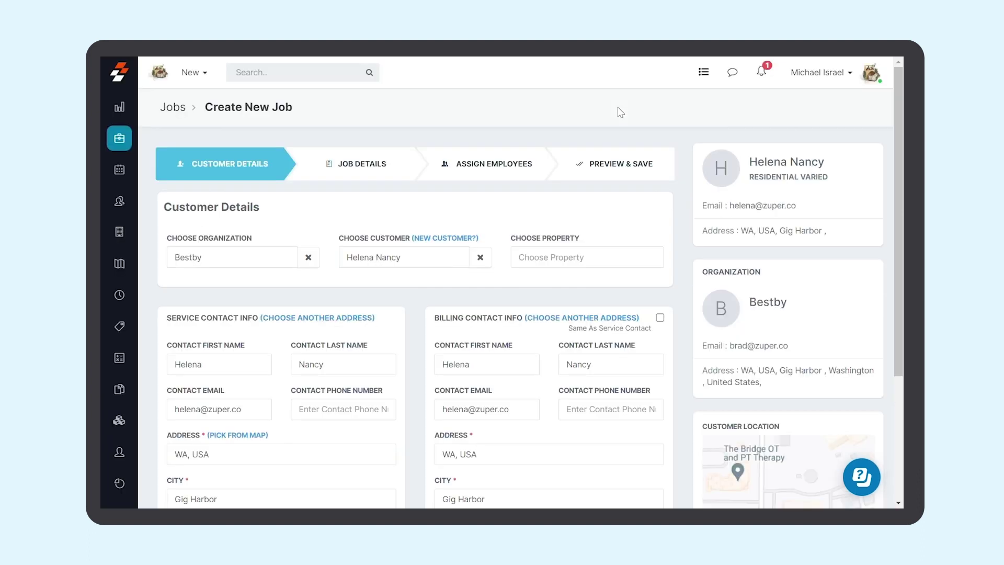
pyautogui.click(392, 167)
pyautogui.click(362, 263)
pyautogui.write('Deep Cleaning')
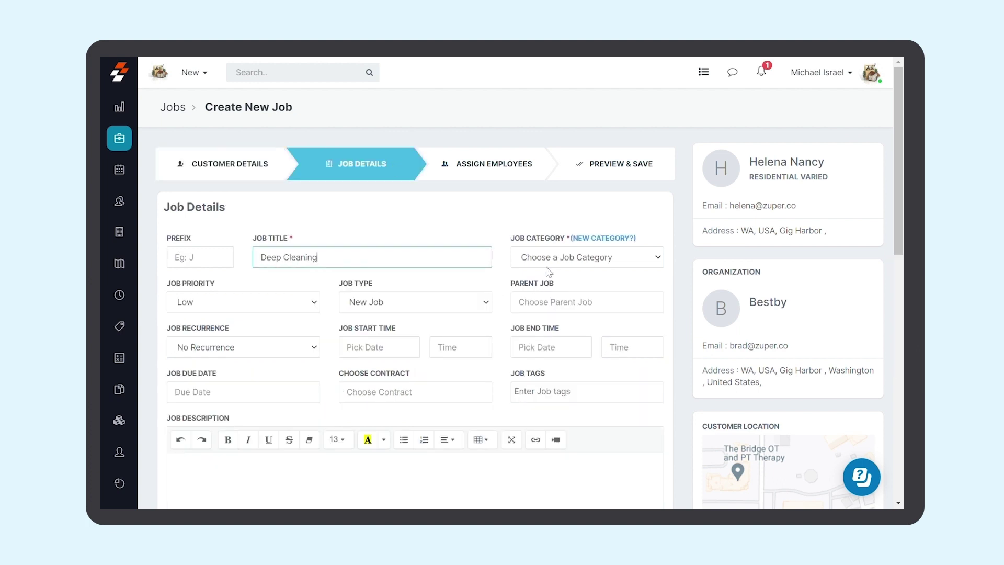
pyautogui.press('Tab')
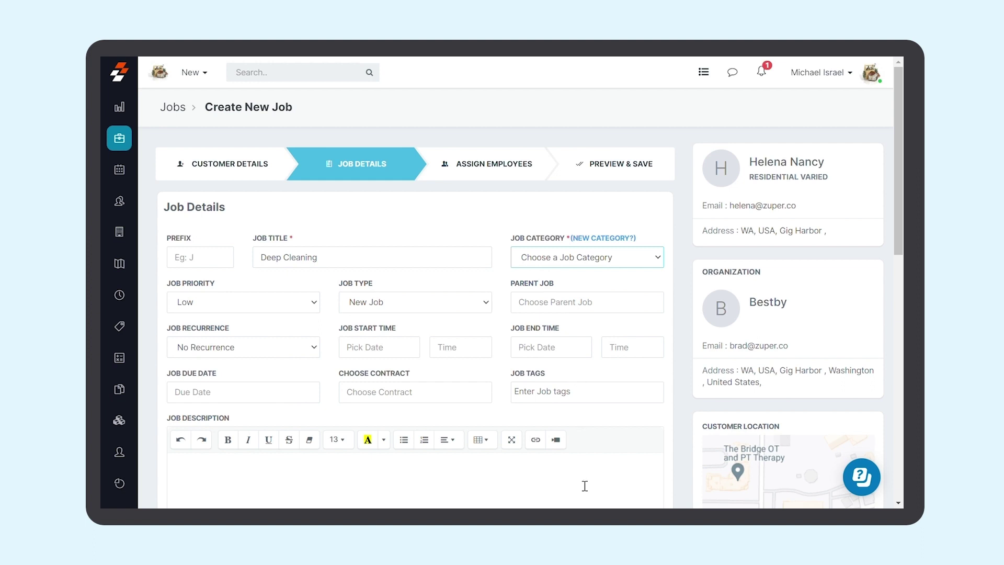
pyautogui.press('Down')
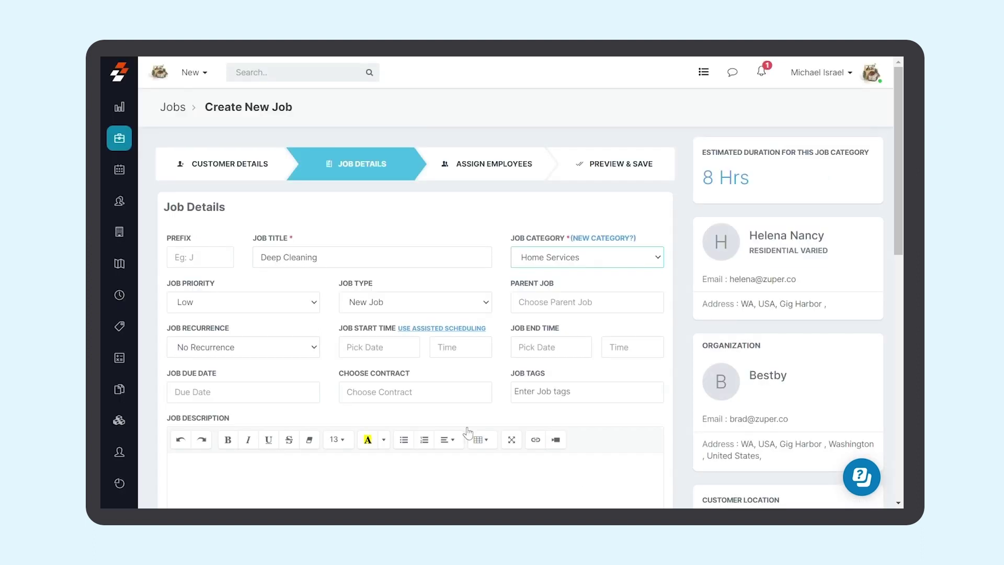
# Step: Set High priority and schedule it 07/03/2023 from 12:00 PM to 7:30 PM
pyautogui.click(247, 305)
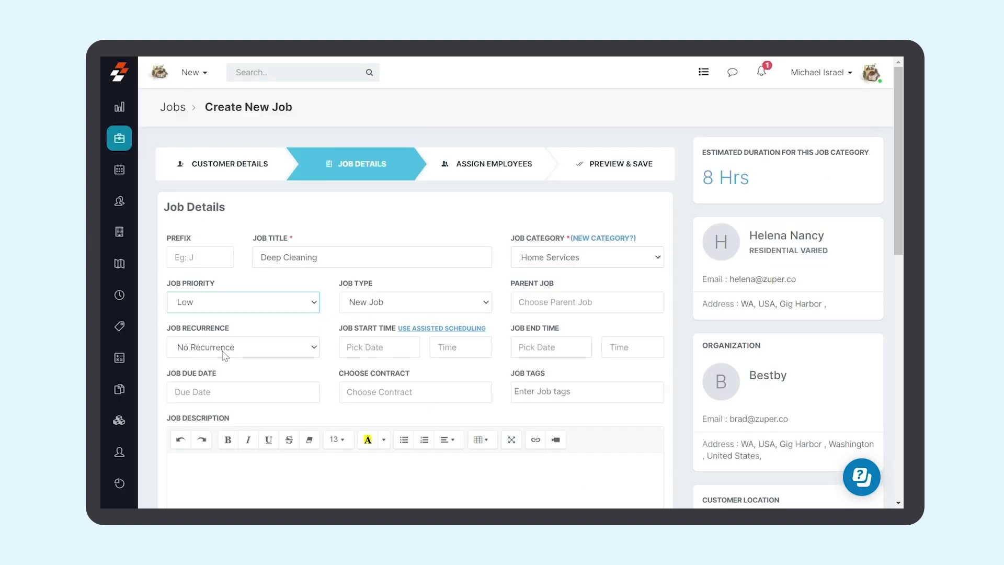
pyautogui.click(225, 355)
pyautogui.click(386, 352)
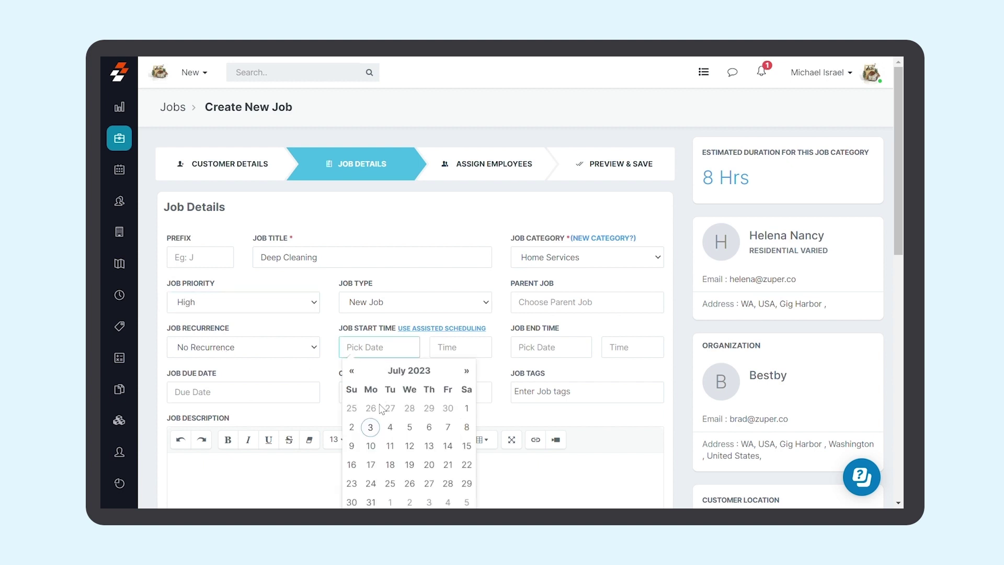
pyautogui.click(371, 427)
pyautogui.click(465, 349)
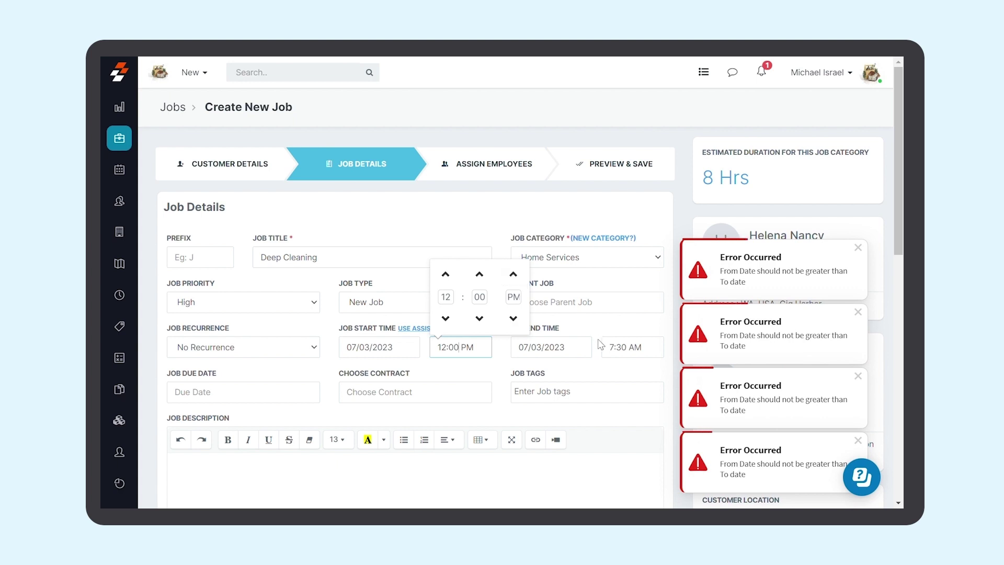
pyautogui.click(627, 355)
pyautogui.click(686, 297)
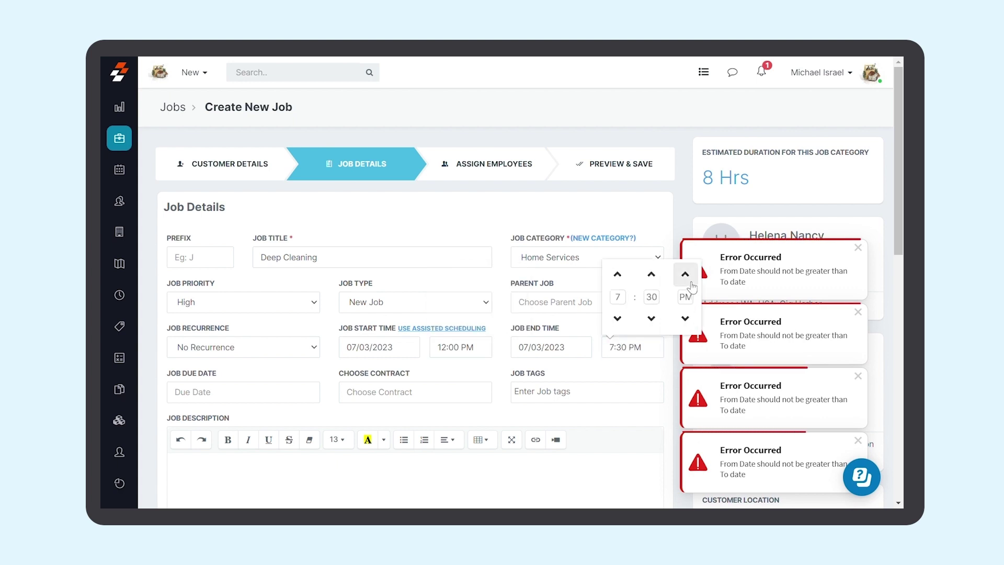
pyautogui.click(639, 366)
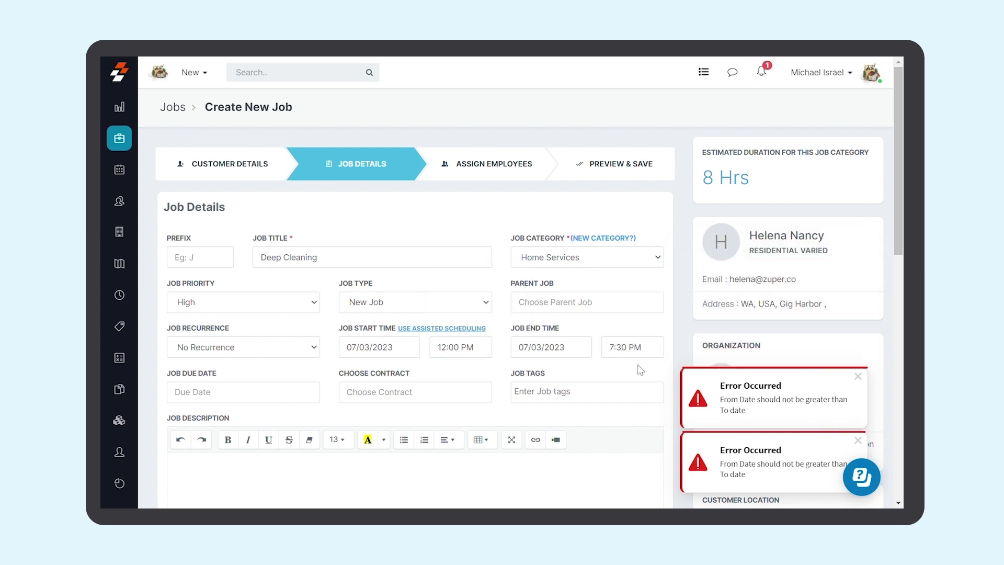
pyautogui.click(508, 169)
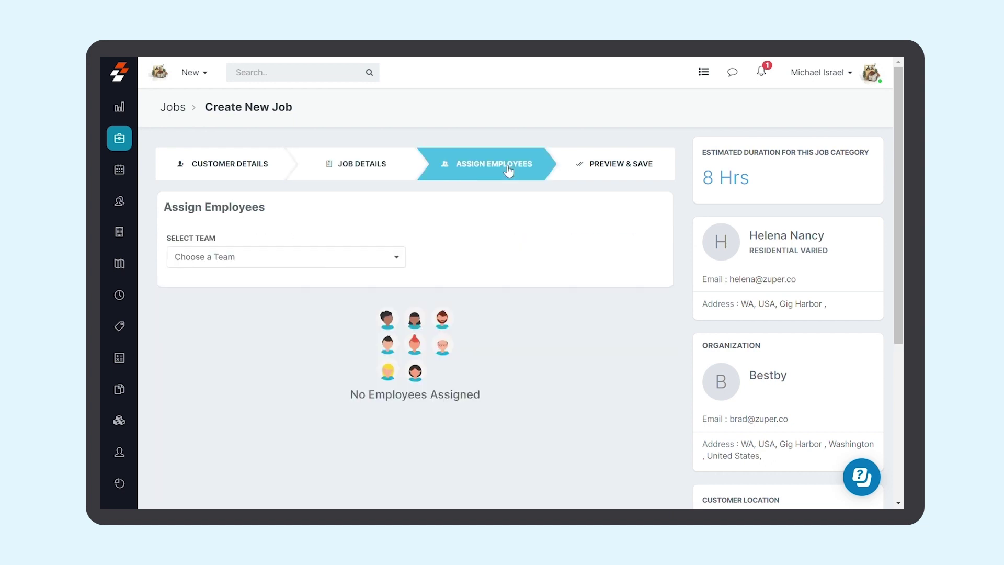
# Step: Assign the Seattle South Team's field executive to the job
pyautogui.click(305, 262)
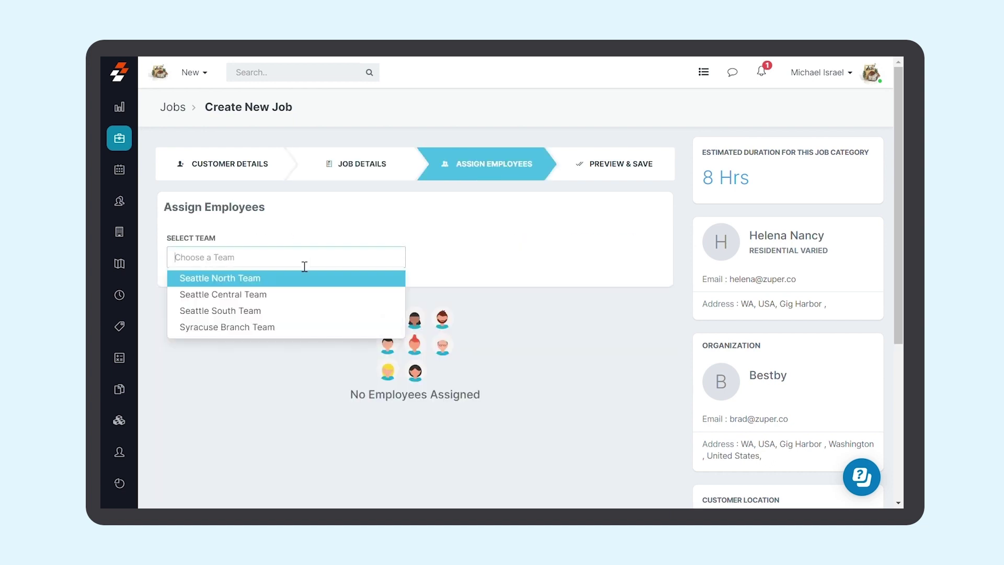
pyautogui.click(292, 312)
pyautogui.scroll(-2, 300, 390)
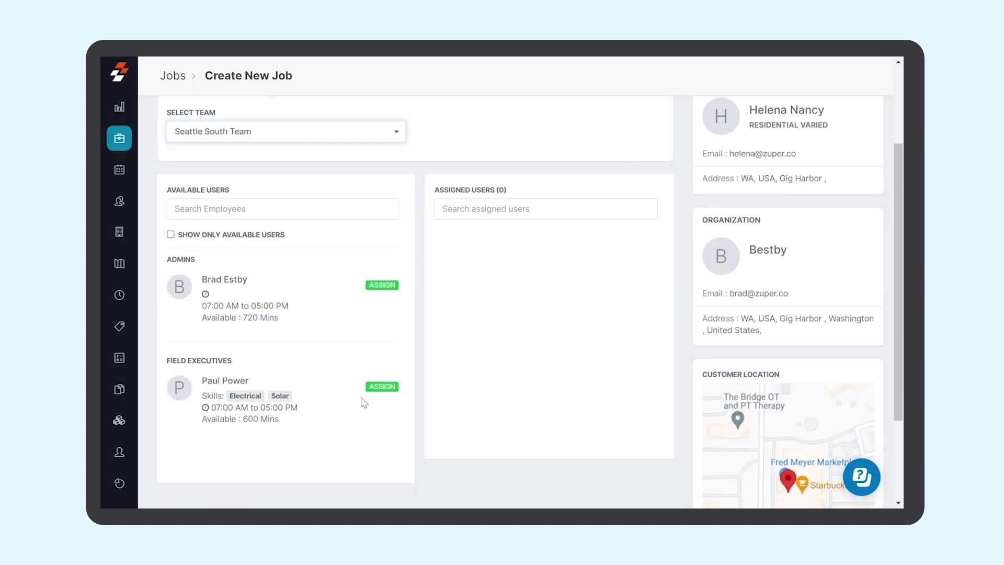
pyautogui.click(383, 387)
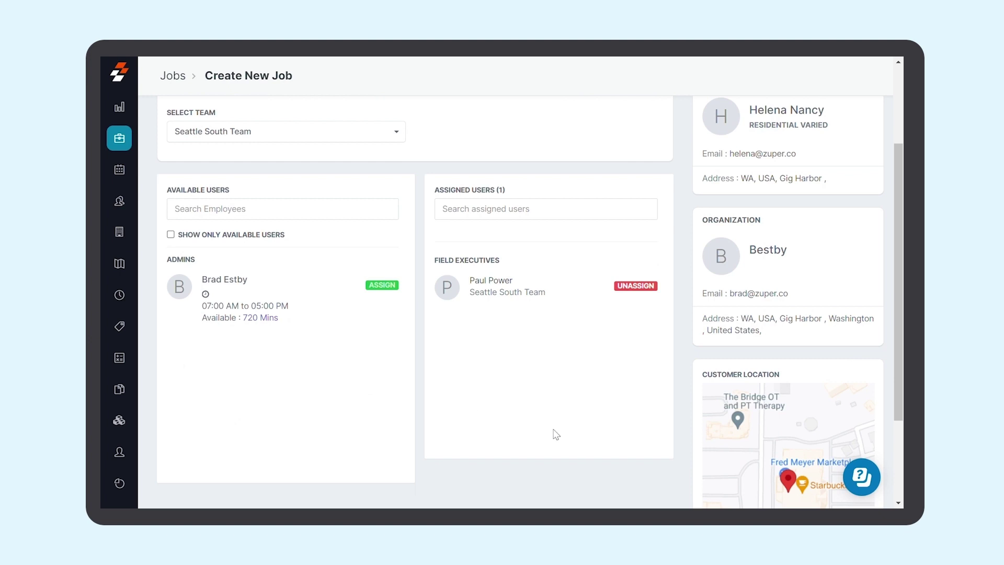
pyautogui.scroll(2, 553, 433)
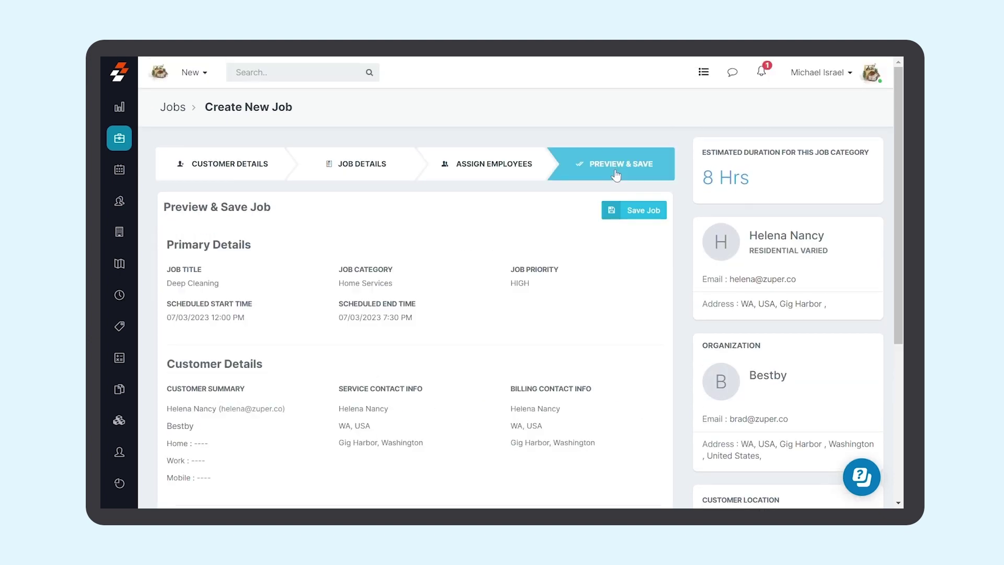
# Step: Save the job as #56 - Deep Cleaning and review its details page
pyautogui.click(638, 219)
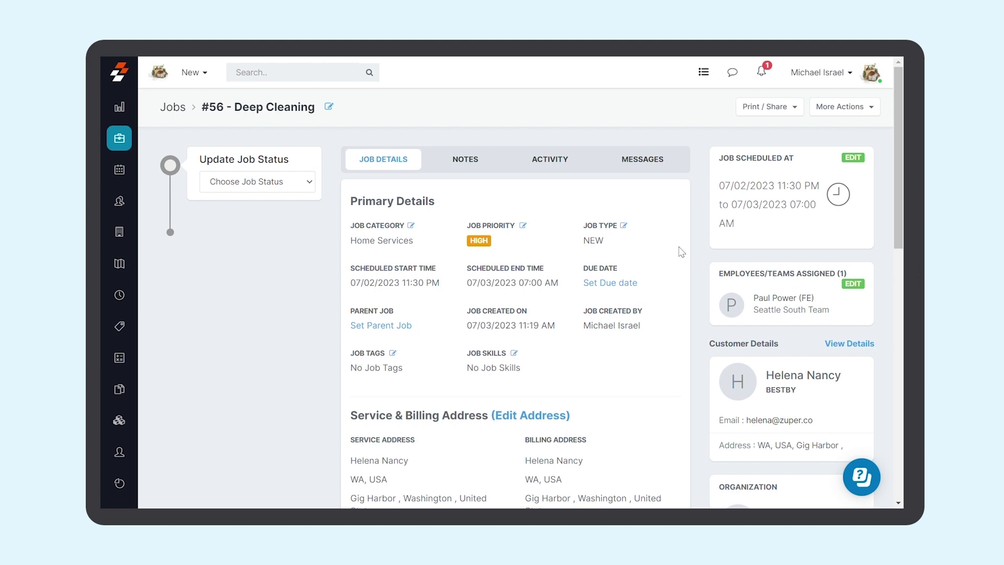
pyautogui.scroll(-2, 675, 254)
pyautogui.scroll(-5, 673, 256)
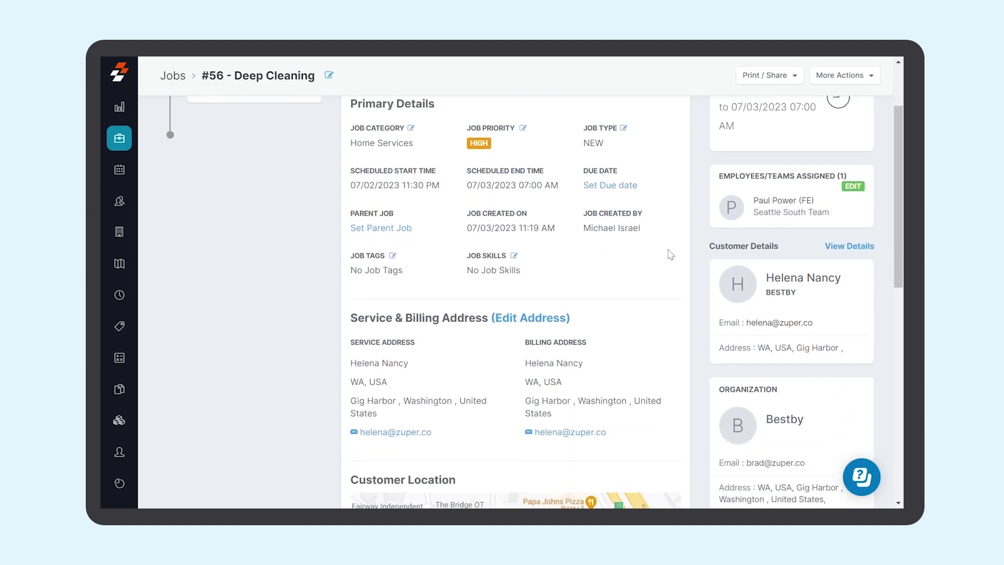
pyautogui.scroll(-4, 671, 255)
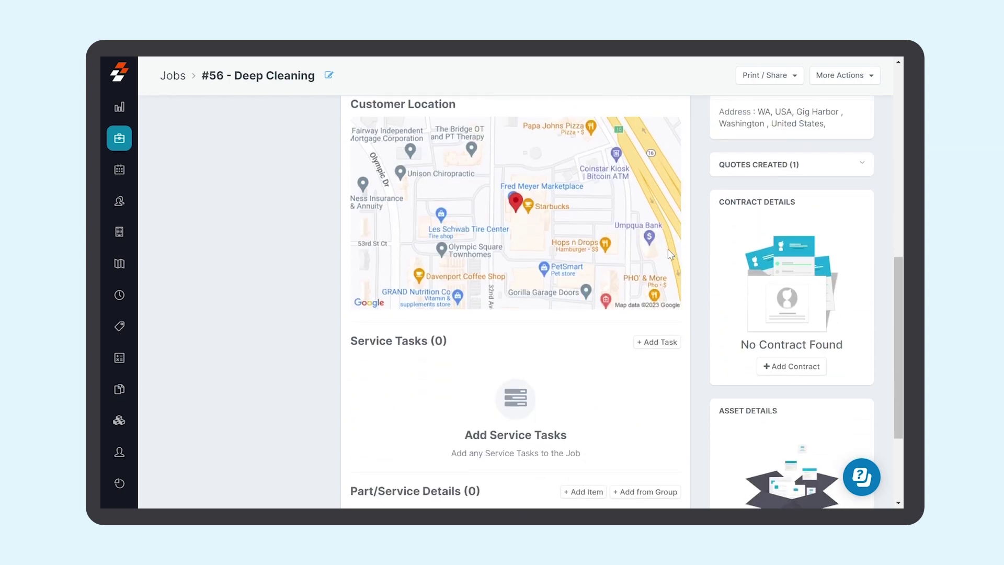
pyautogui.scroll(10, 669, 251)
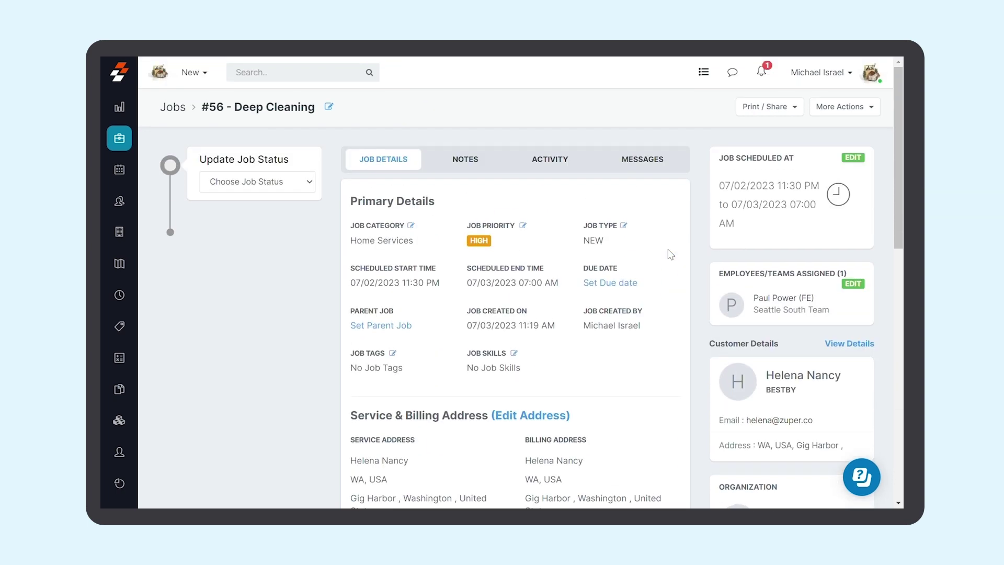
# Step: Change job #56 Deep Cleaning's status to Scheduled and confirm the update
pyautogui.click(282, 186)
pyautogui.click(269, 213)
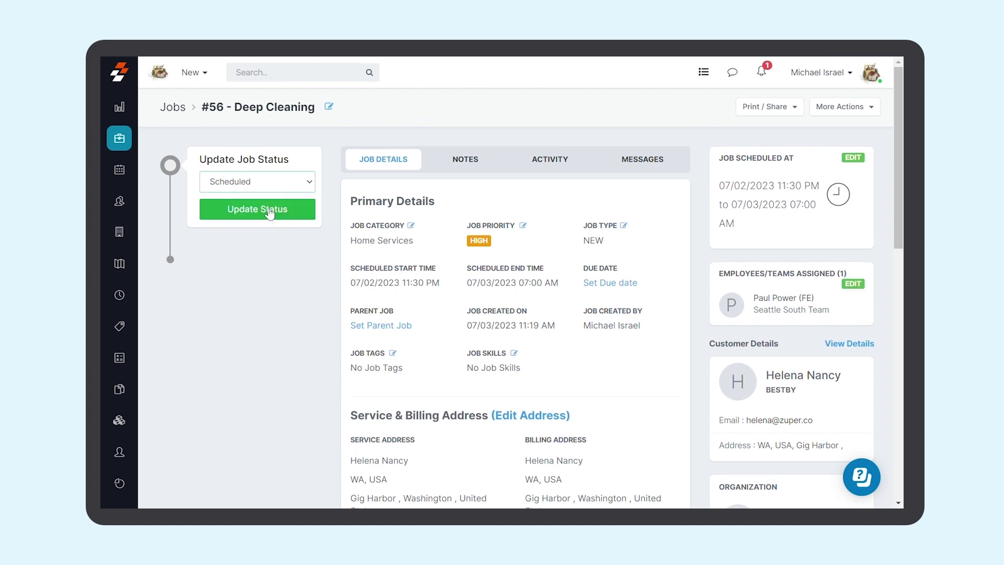
pyautogui.click(270, 211)
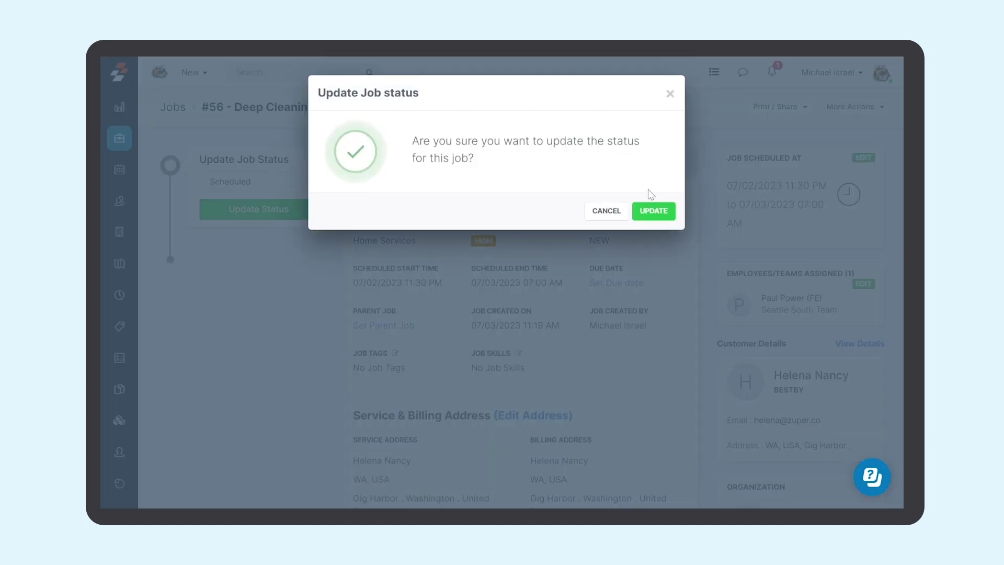
pyautogui.click(654, 211)
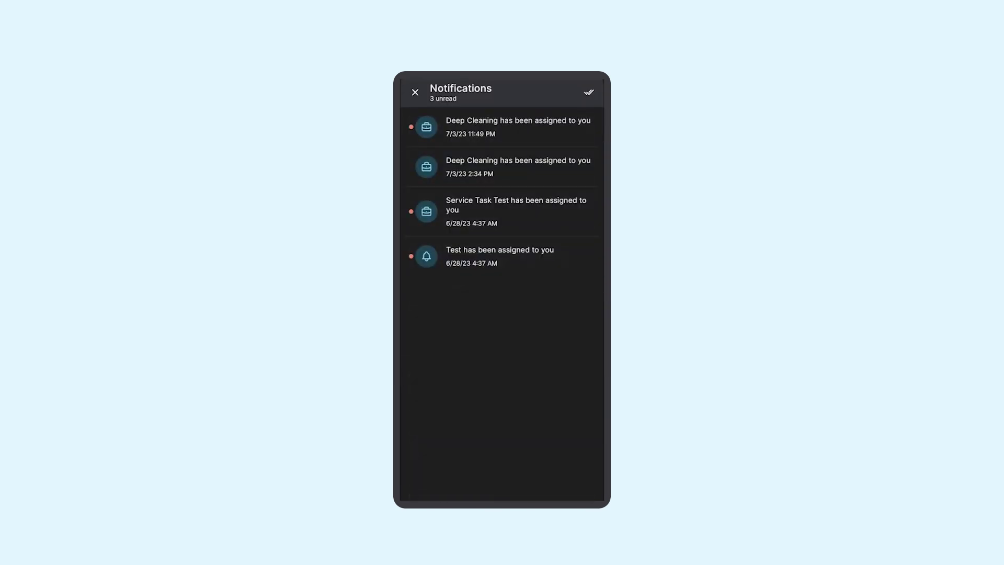
# Step: Open job #56 from its assignment notification, review accepted quote #20, then go to Notes
pyautogui.click(488, 130)
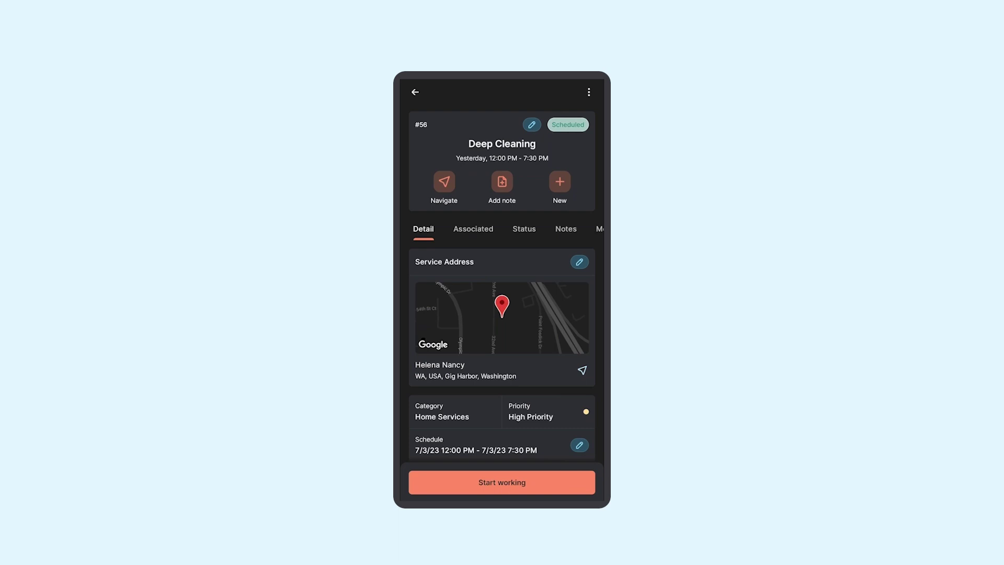
pyautogui.click(482, 229)
pyautogui.moveTo(520, 412); pyautogui.dragTo(538, 300)
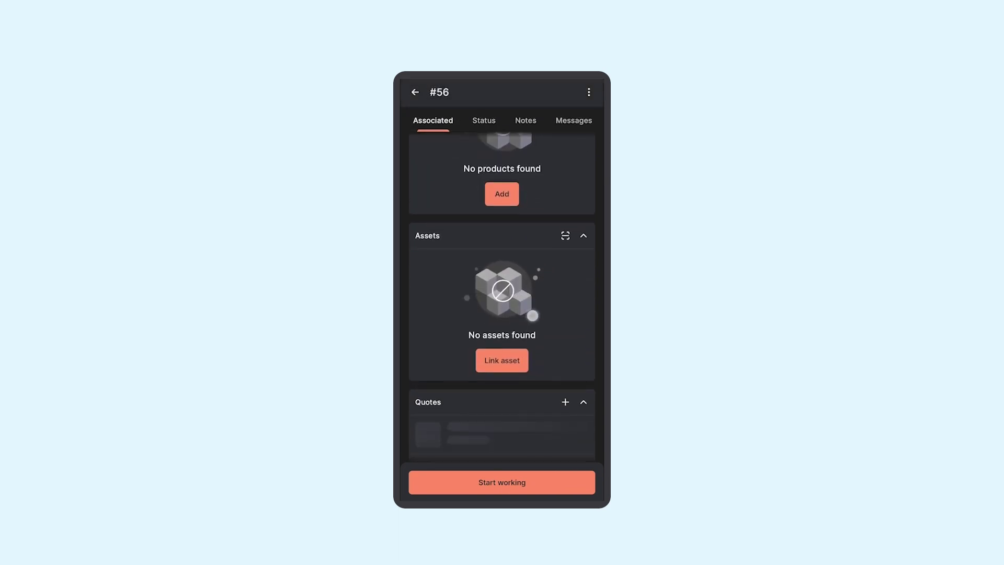
pyautogui.moveTo(526, 375); pyautogui.dragTo(542, 278)
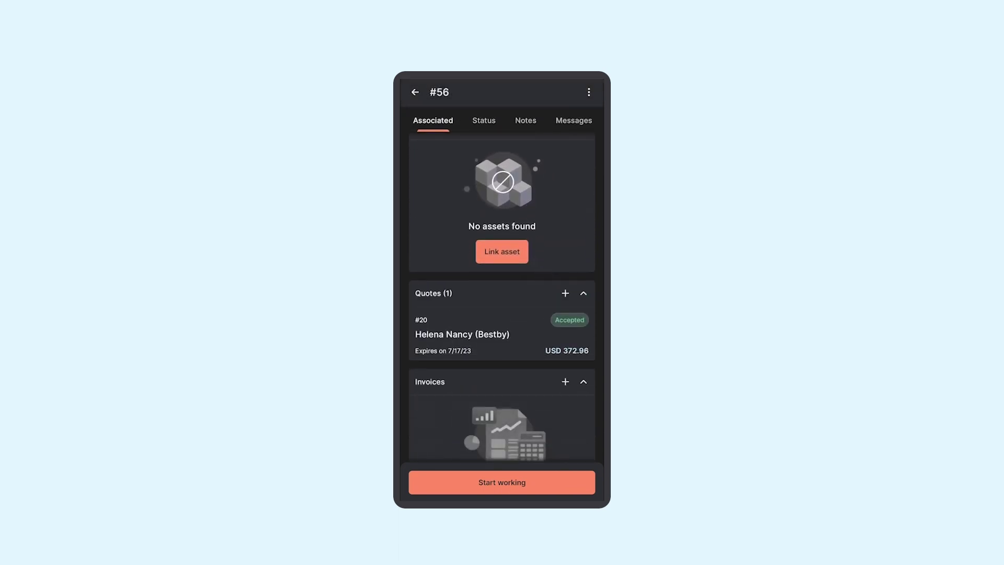
pyautogui.click(524, 121)
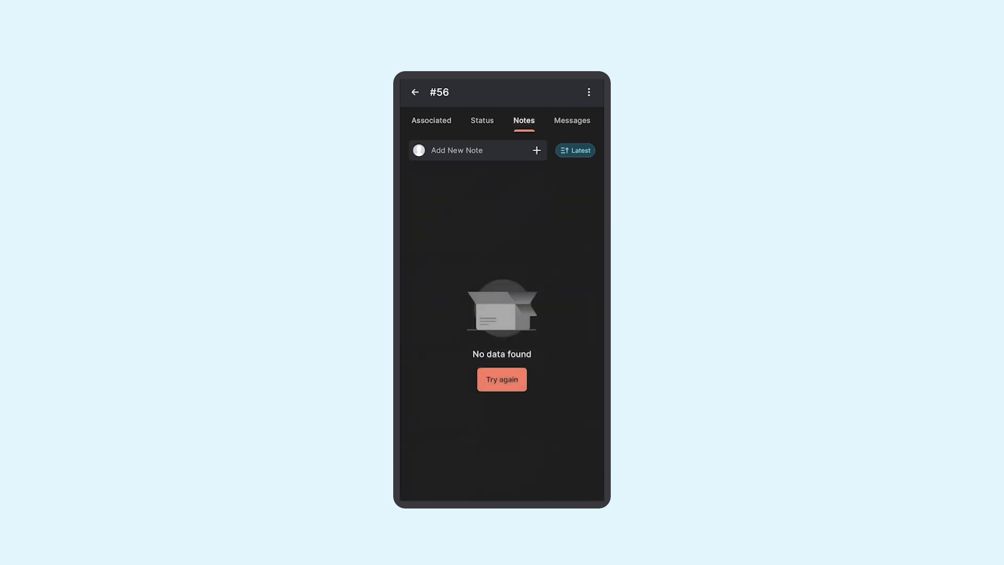
# Step: Save a new note on job #56 with the first cleaning photo attached
pyautogui.click(536, 150)
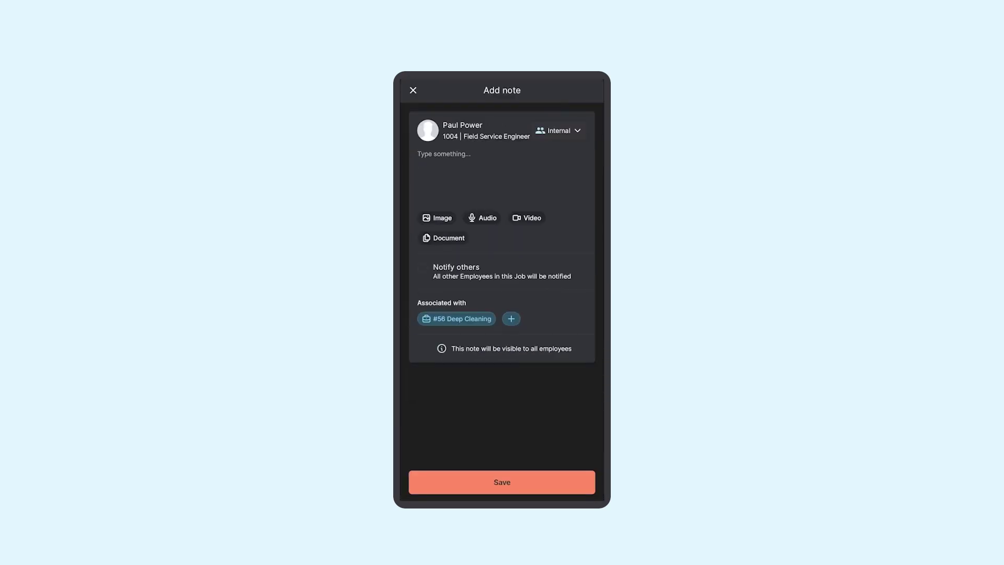
pyautogui.click(439, 217)
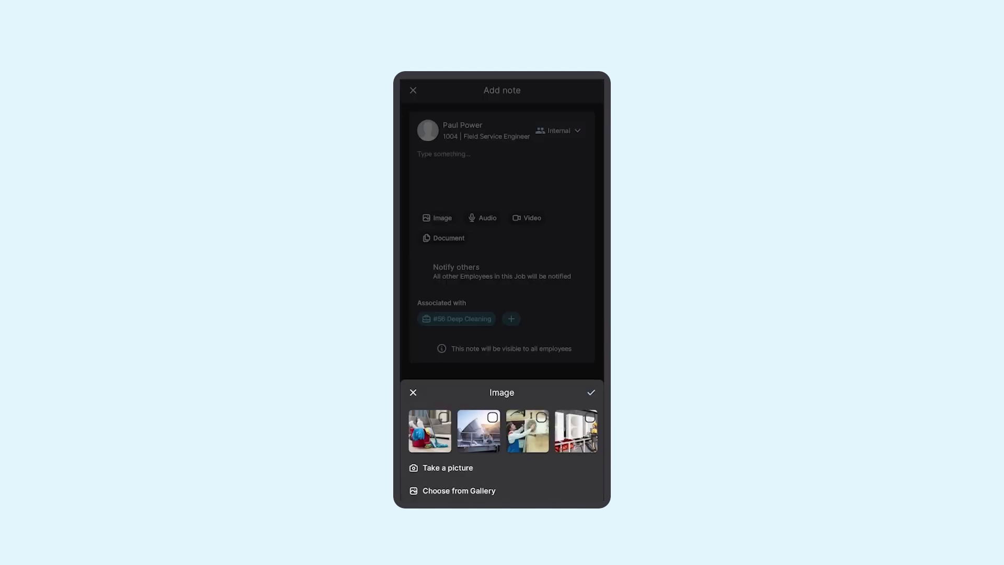
pyautogui.click(430, 431)
pyautogui.click(592, 393)
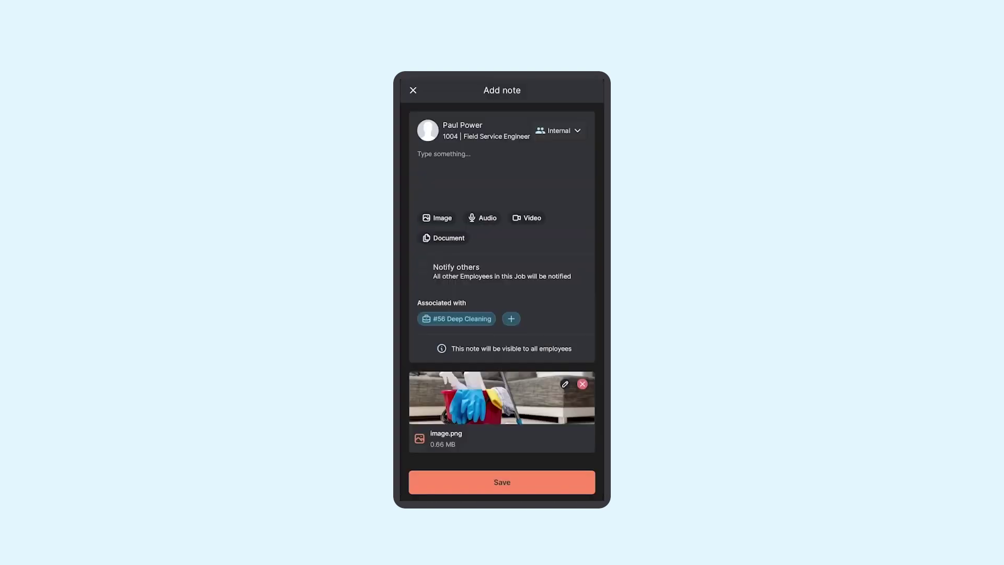
pyautogui.click(518, 483)
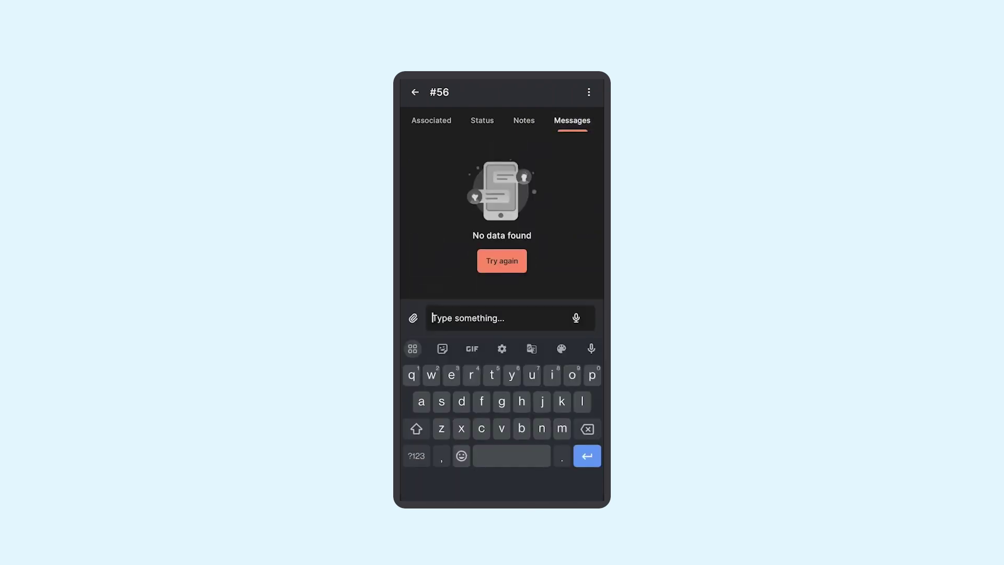
# Step: Send the message 'Floor cleaning done' in job #56's chat
pyautogui.click(463, 318)
pyautogui.click(432, 296)
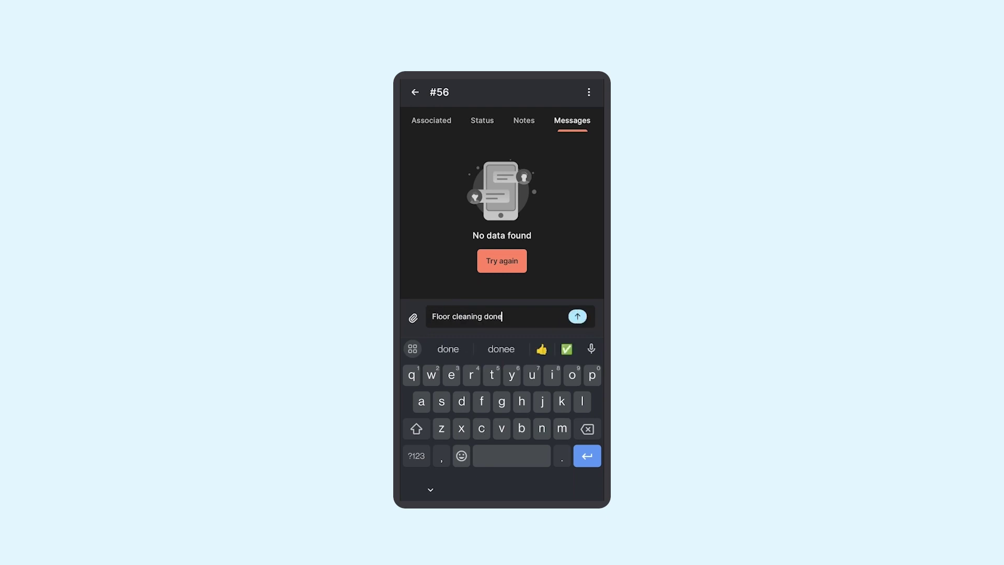
pyautogui.click(577, 317)
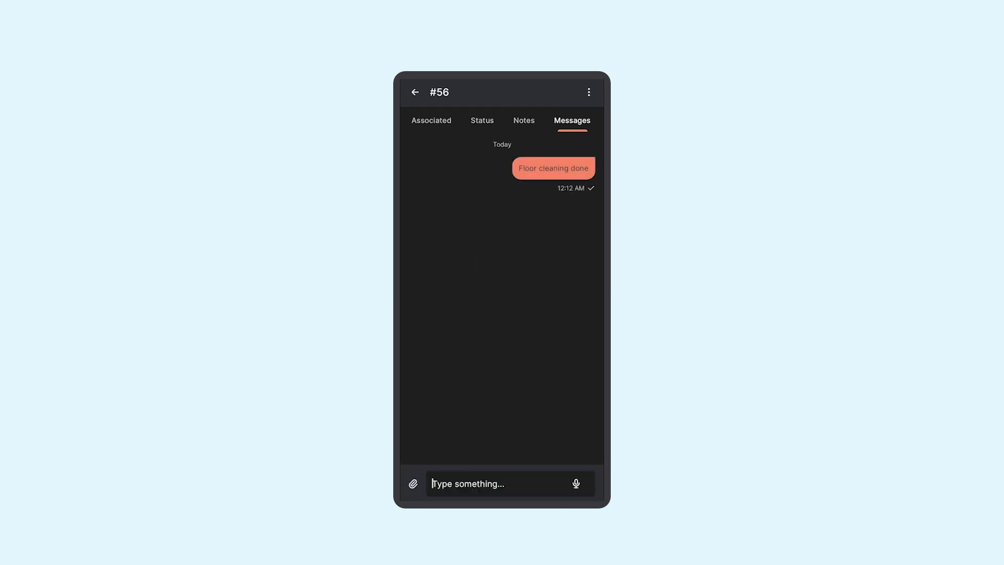
pyautogui.click(482, 120)
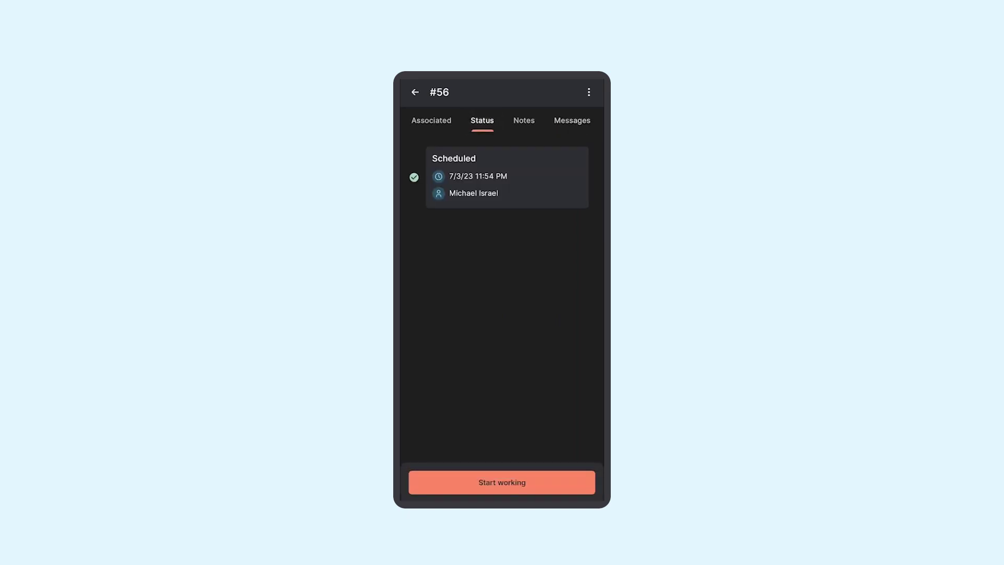
# Step: Start work on job #56 and update its status from Scheduled to In-progress
pyautogui.click(509, 488)
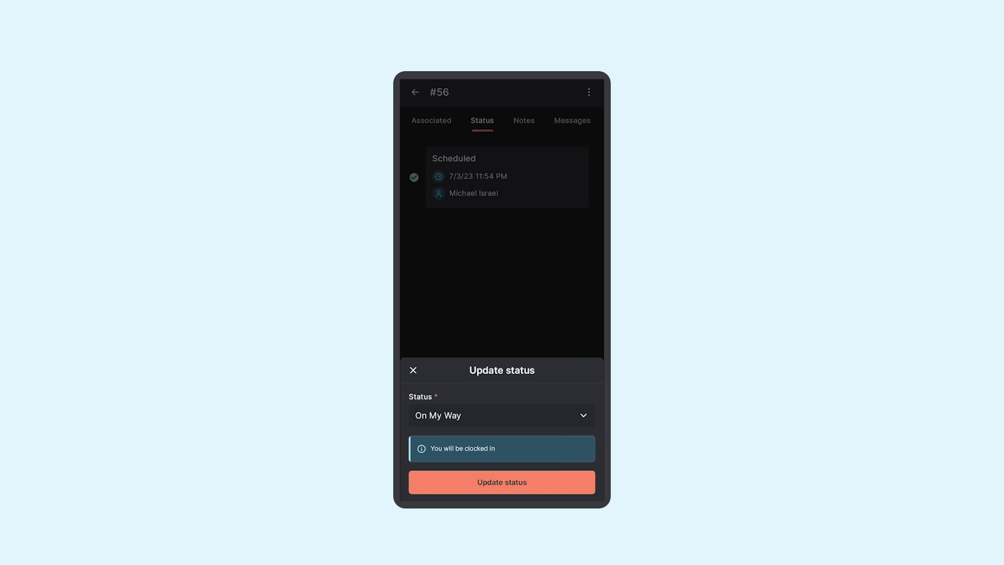
pyautogui.click(500, 416)
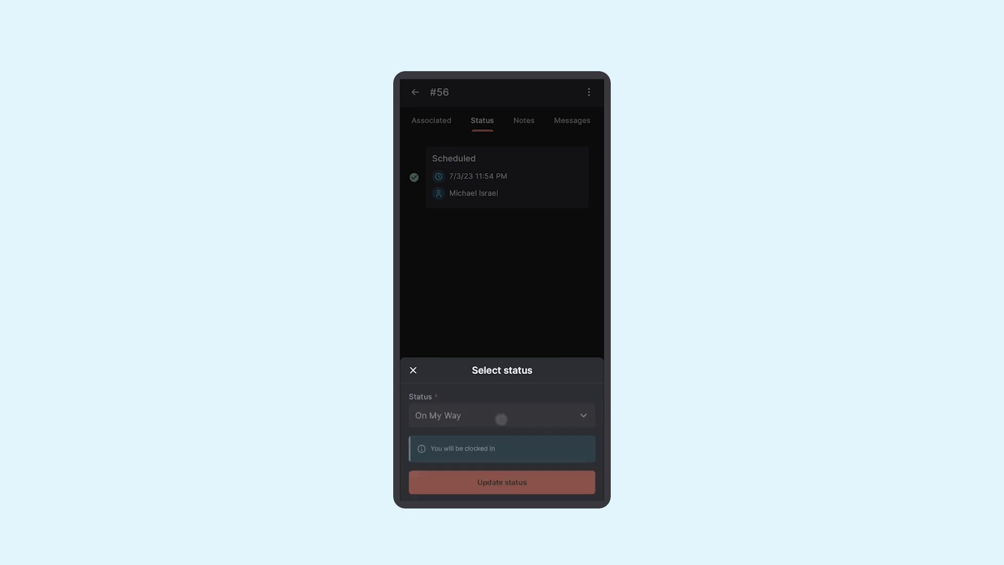
pyautogui.click(475, 227)
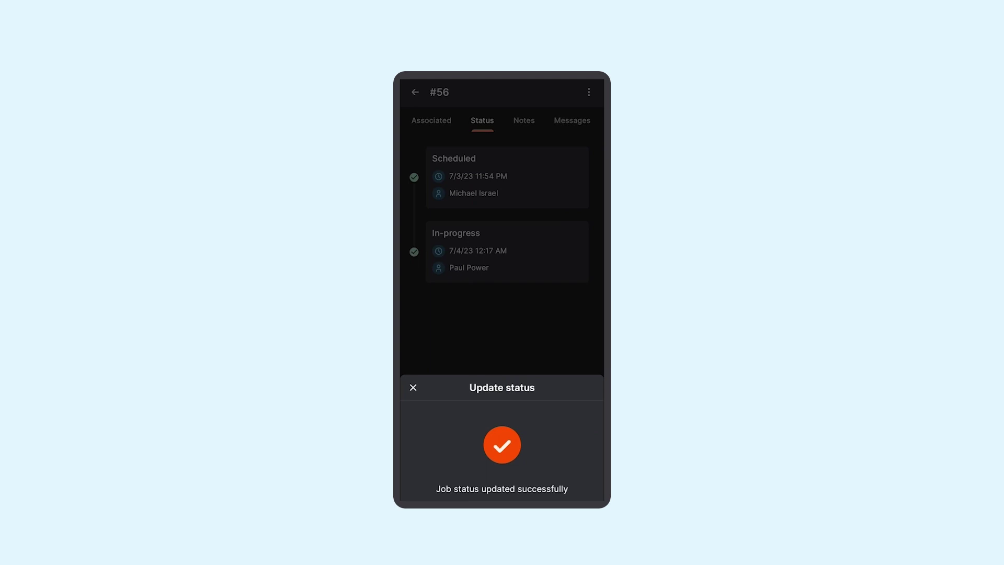
pyautogui.click(413, 387)
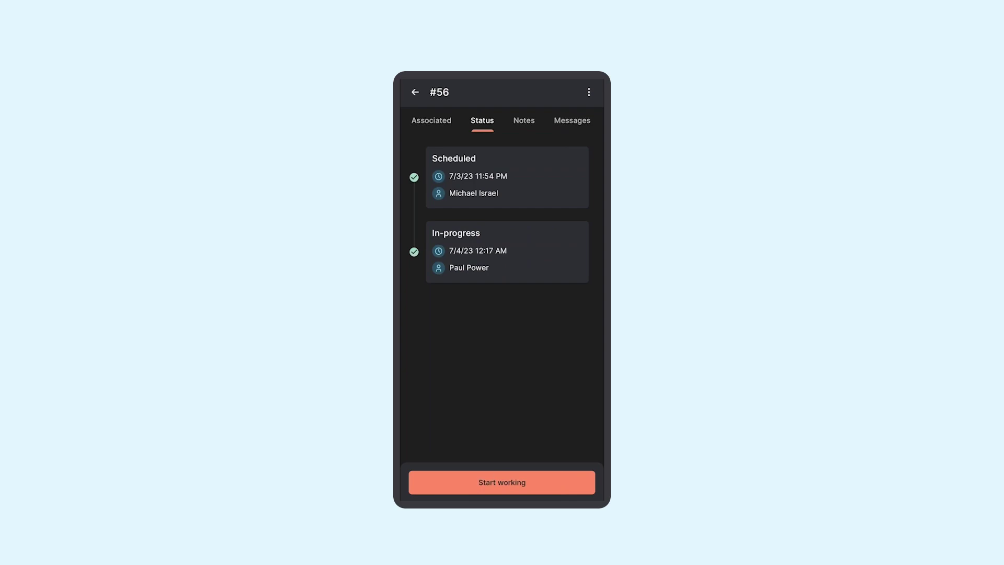
pyautogui.click(503, 482)
# Step: Set job #56 to Completed, drawing the customer's signature on the pad and proceeding
pyautogui.click(491, 413)
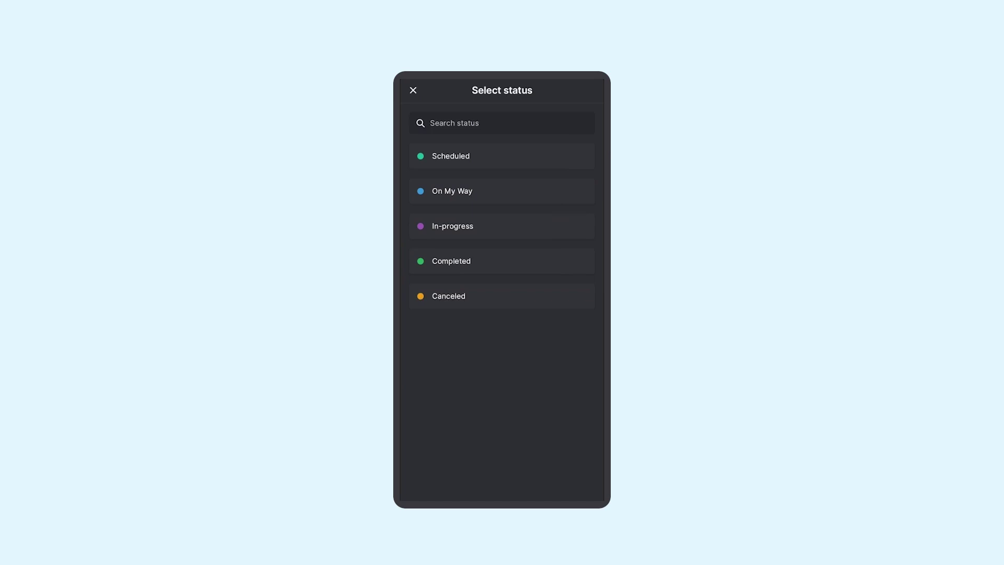
pyautogui.click(480, 262)
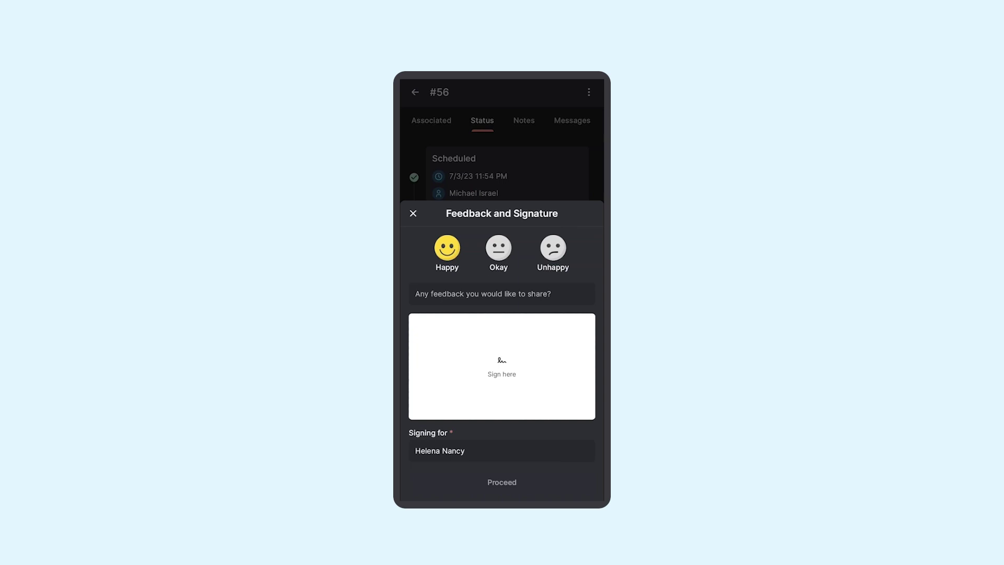
pyautogui.click(495, 363)
pyautogui.moveTo(488, 377)
pyautogui.mouseDown()
pyautogui.moveTo(499, 342)
pyautogui.moveTo(522, 336)
pyautogui.mouseUp()
pyautogui.click(506, 490)
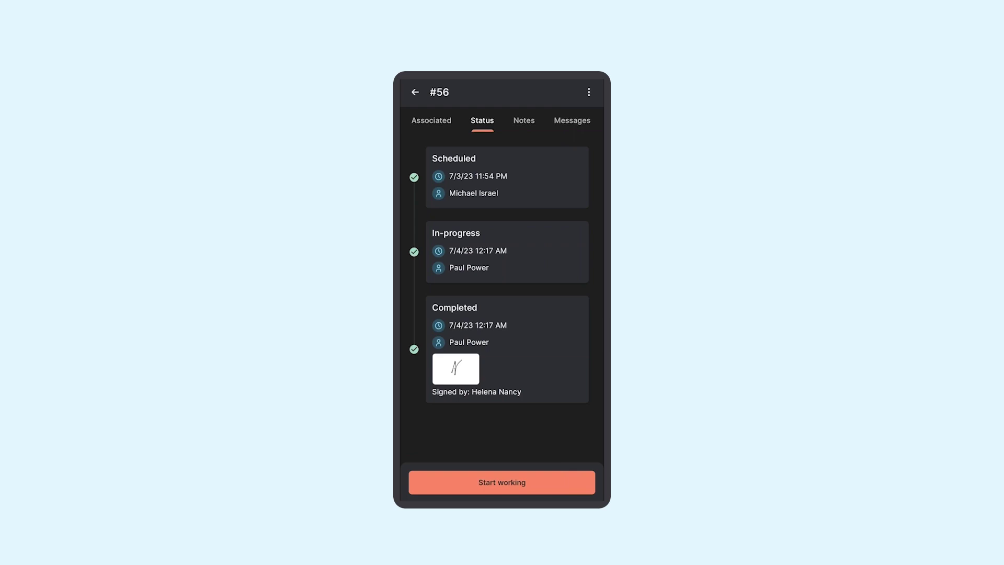
pyautogui.moveTo(546, 265); pyautogui.dragTo(544, 387)
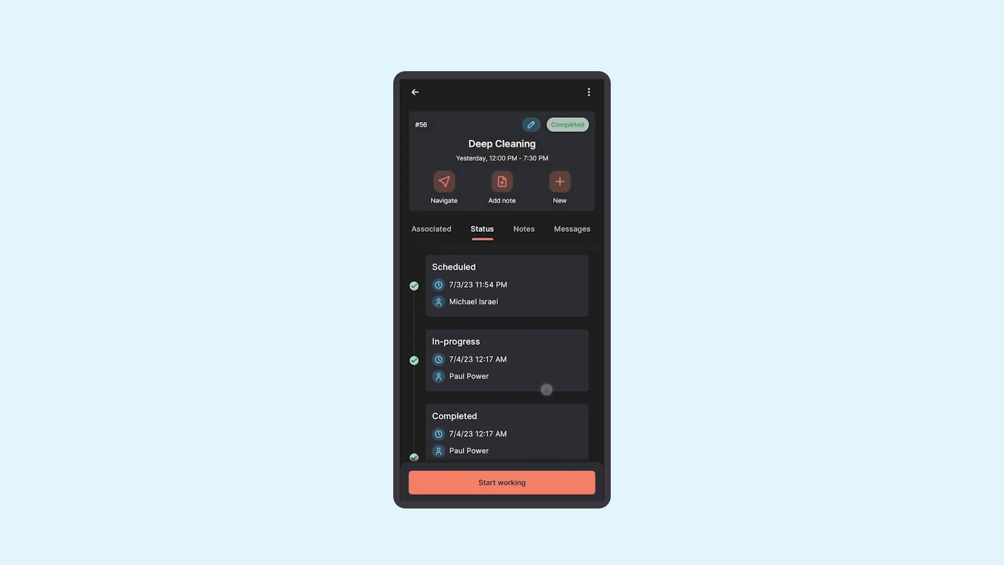
# Step: Create a new invoice from job #56 Deep Cleaning and open the Add products catalogue
pyautogui.click(560, 181)
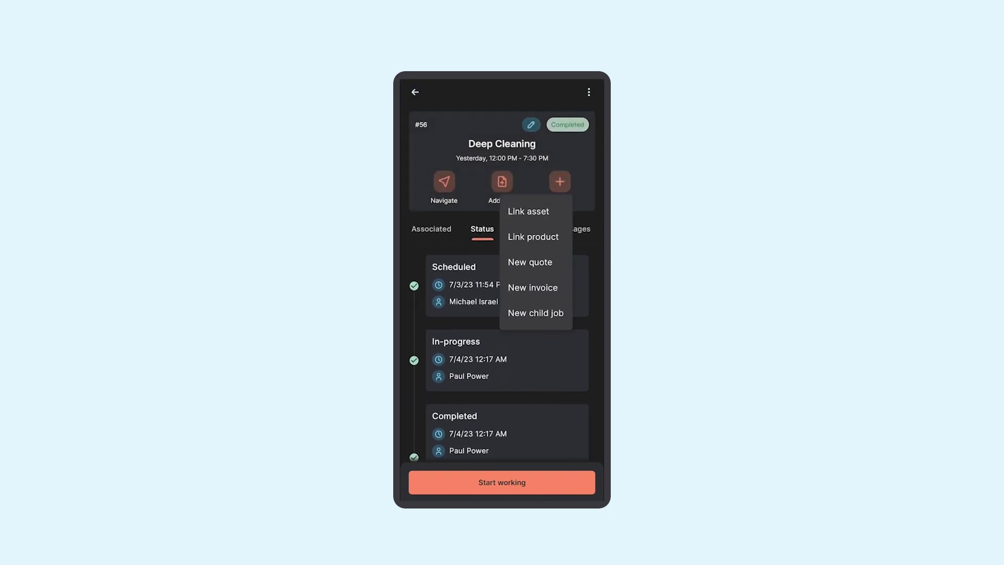
pyautogui.click(533, 288)
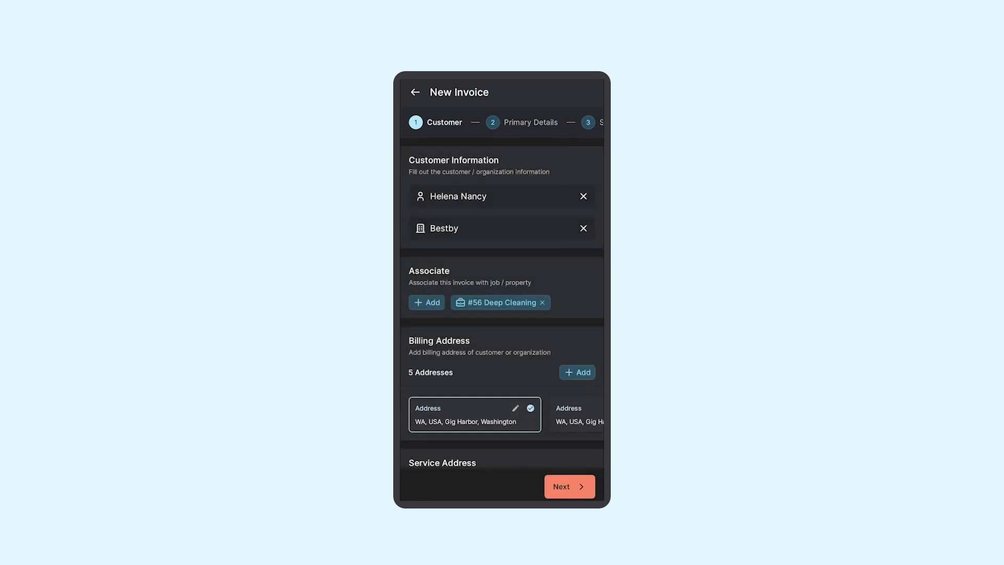
pyautogui.click(563, 487)
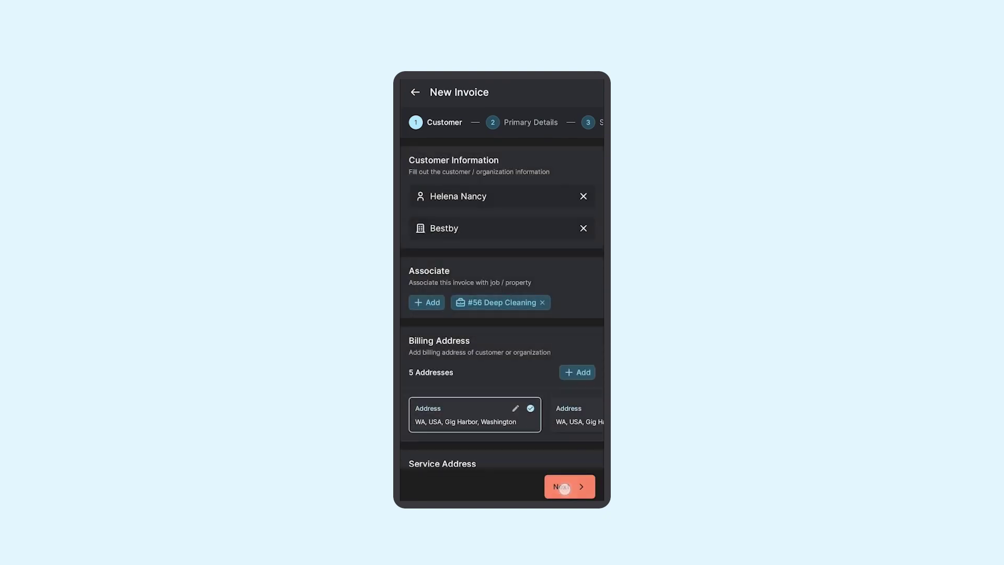
pyautogui.moveTo(541, 438); pyautogui.dragTo(556, 374)
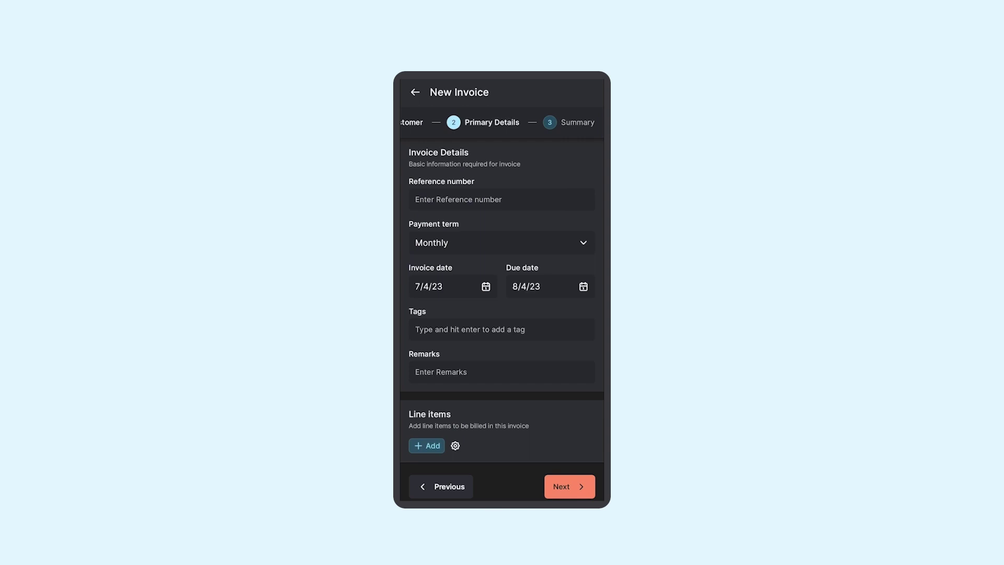
pyautogui.click(427, 446)
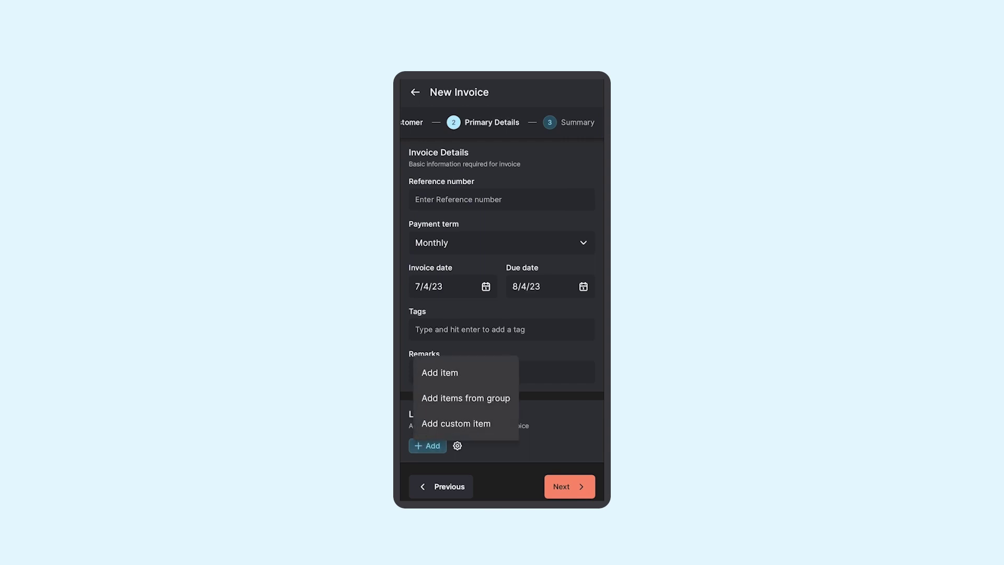
pyautogui.click(466, 370)
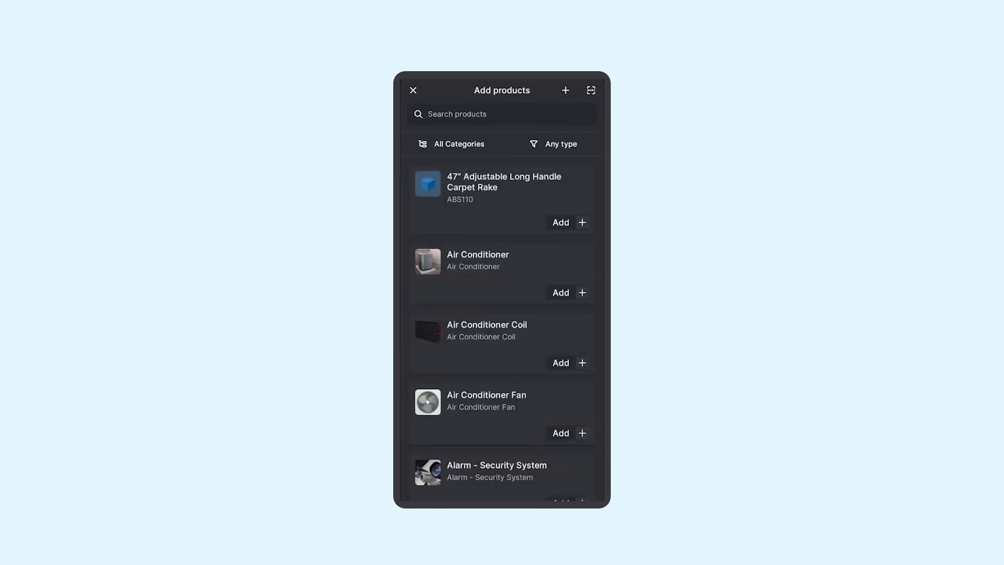
# Step: Filter products to Home Services and add the 47" Adjustable Long Handle Carpet Rake
pyautogui.click(453, 144)
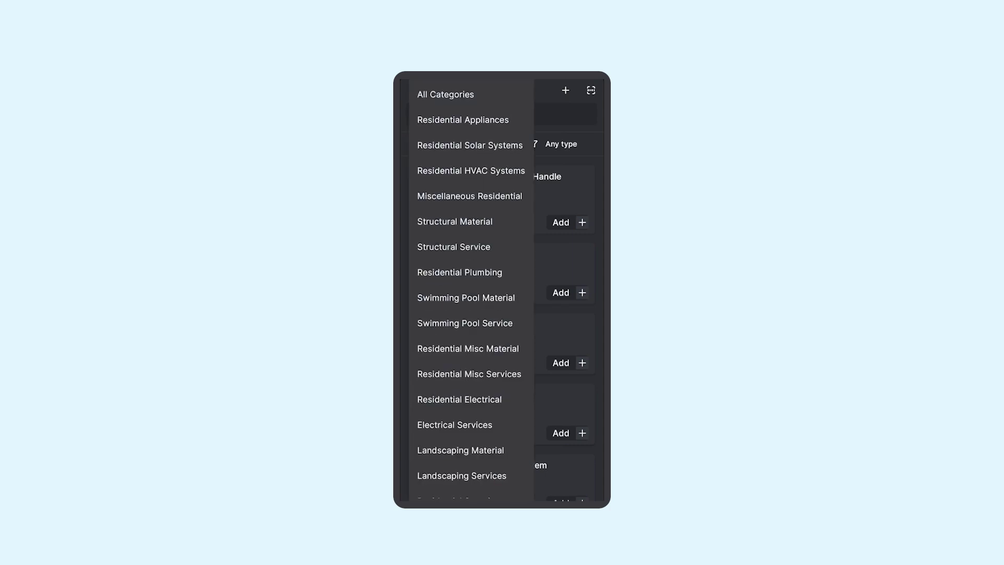
pyautogui.moveTo(483, 451); pyautogui.dragTo(528, 227)
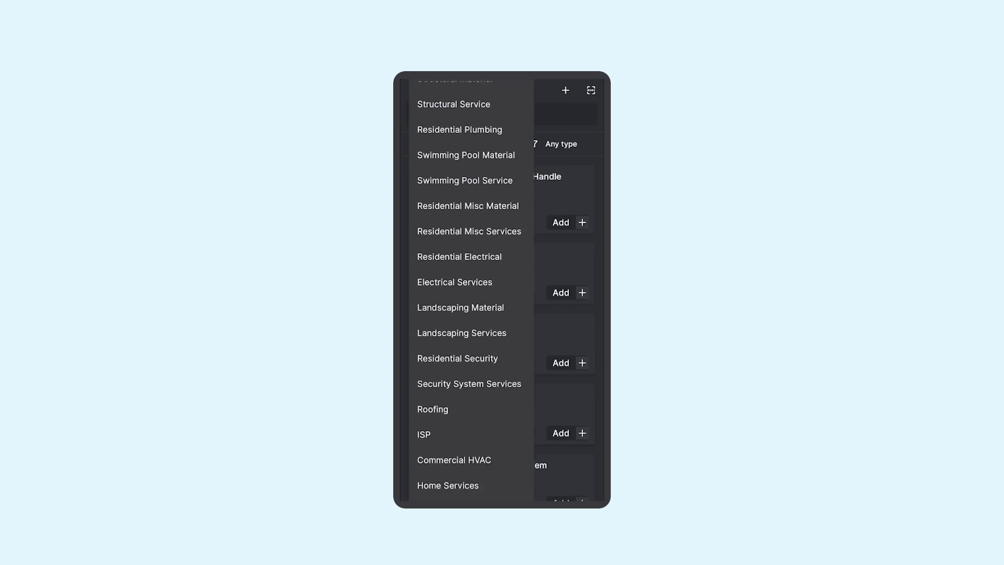
pyautogui.click(461, 485)
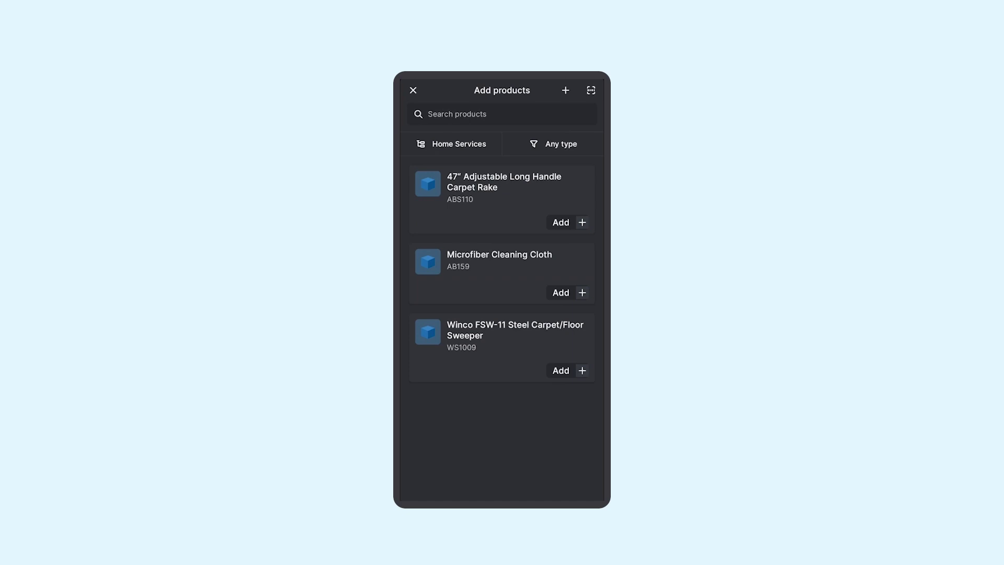
pyautogui.click(582, 223)
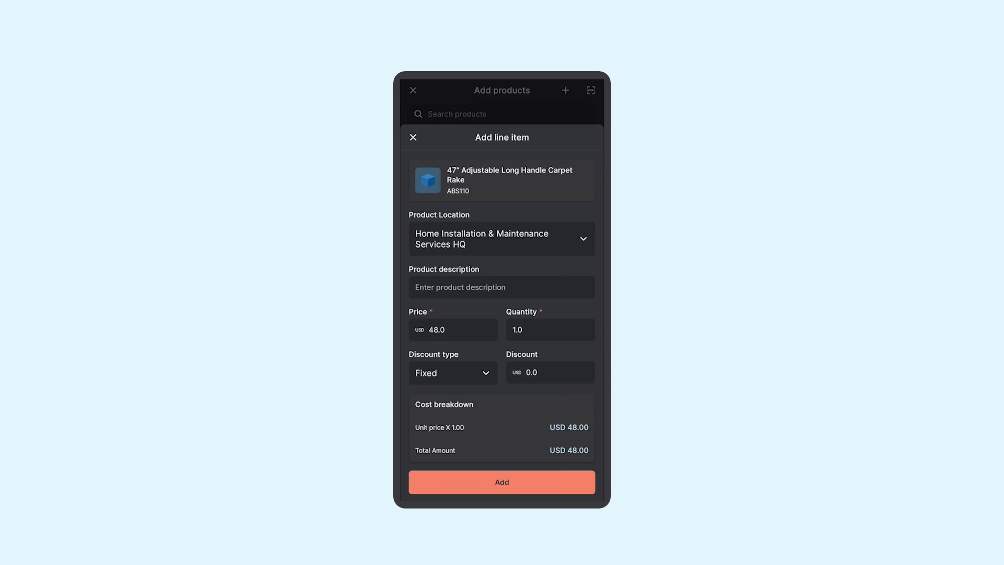
# Step: Set the carpet rake's quantity to 4 and add it, totalling USD 409.96
pyautogui.click(517, 330)
pyautogui.click(577, 430)
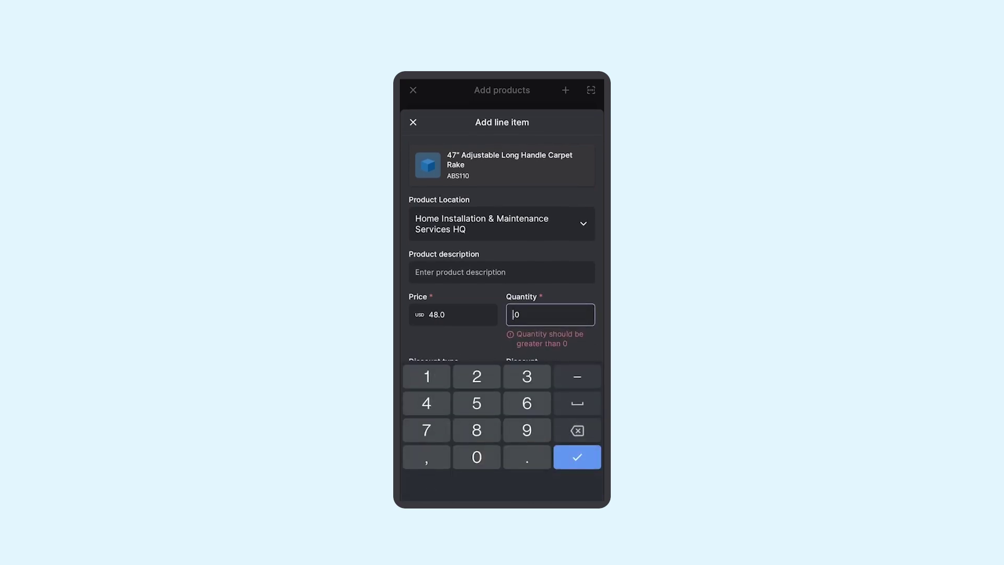
pyautogui.click(427, 403)
pyautogui.click(565, 463)
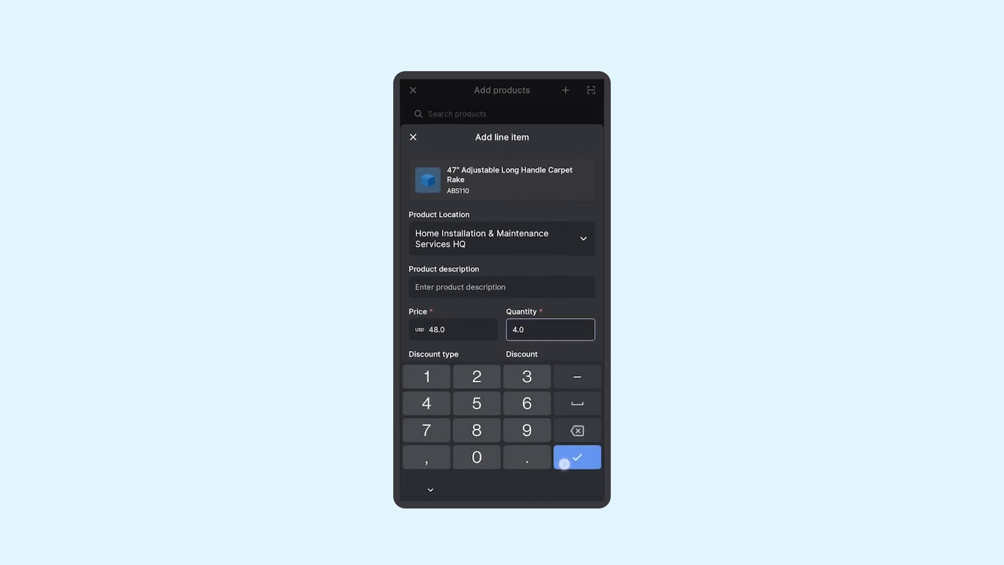
pyautogui.click(514, 487)
pyautogui.moveTo(468, 358); pyautogui.dragTo(513, 184)
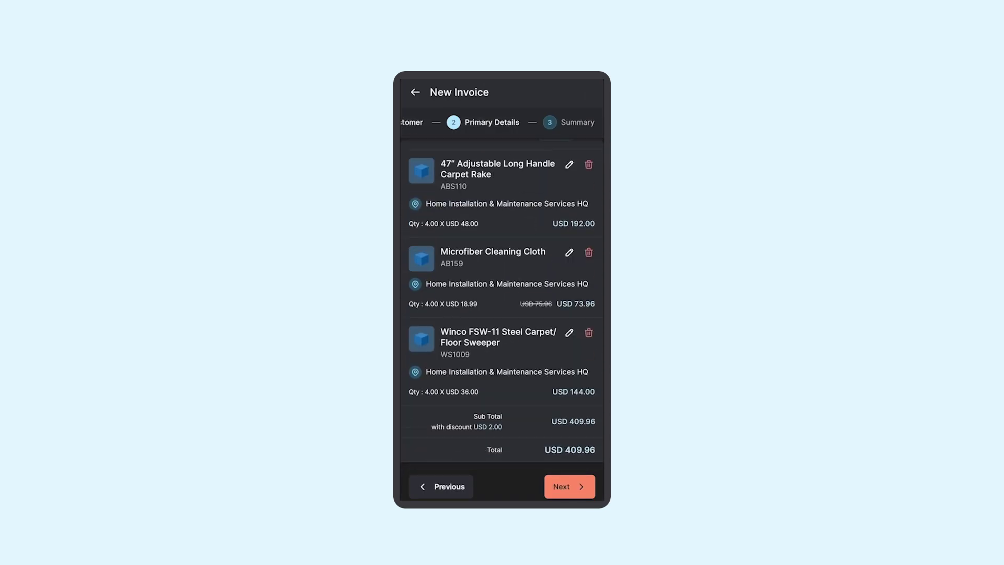
pyautogui.click(570, 487)
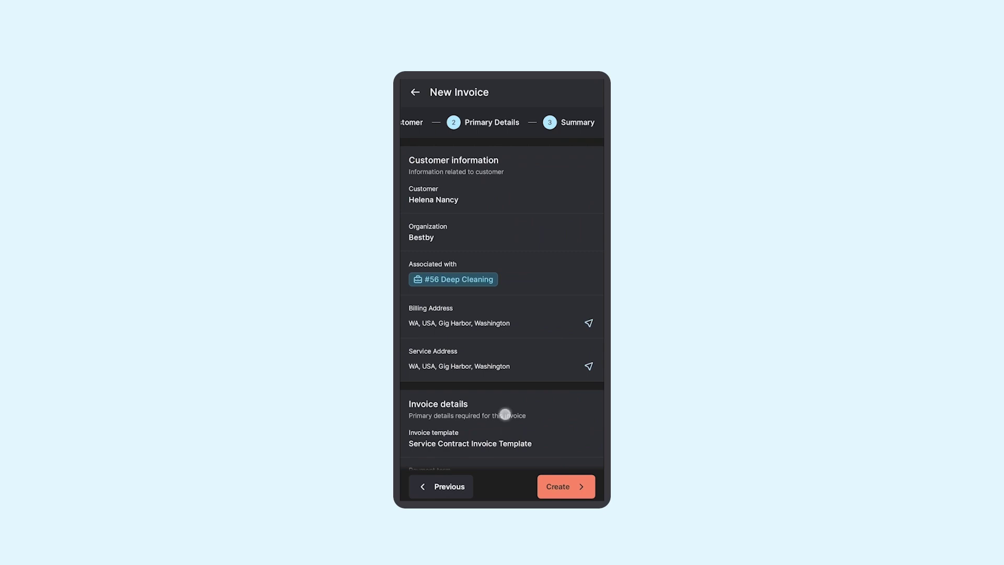
# Step: Create invoice #30 for USD 409.96 and share it with the customer by email
pyautogui.moveTo(506, 414); pyautogui.dragTo(508, 183)
pyautogui.click(566, 486)
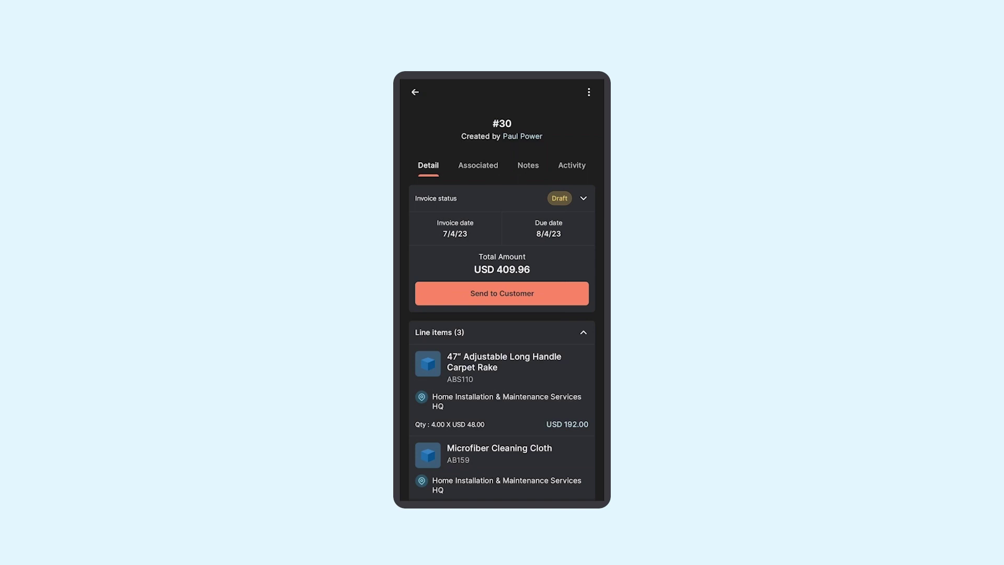
pyautogui.click(518, 293)
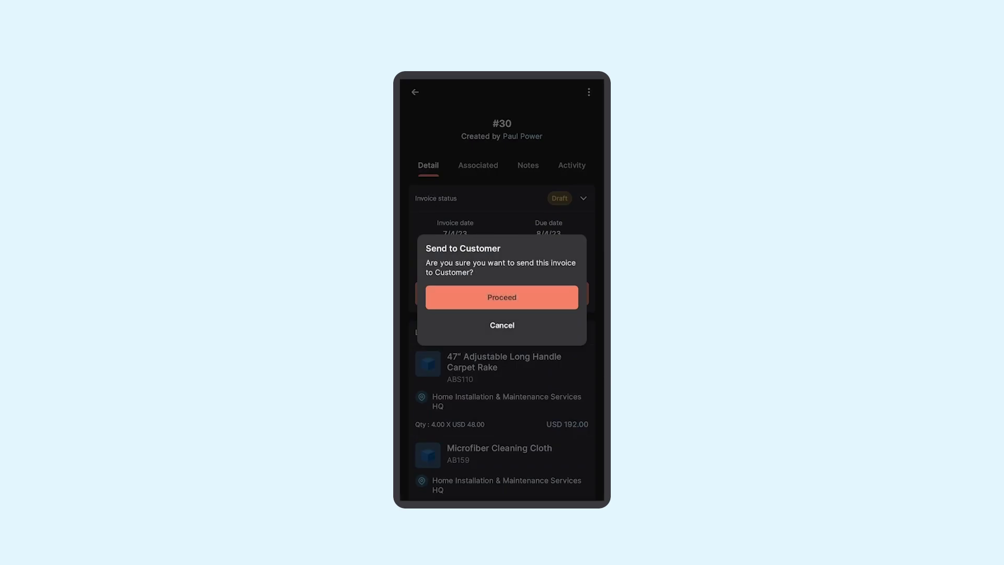
pyautogui.click(519, 299)
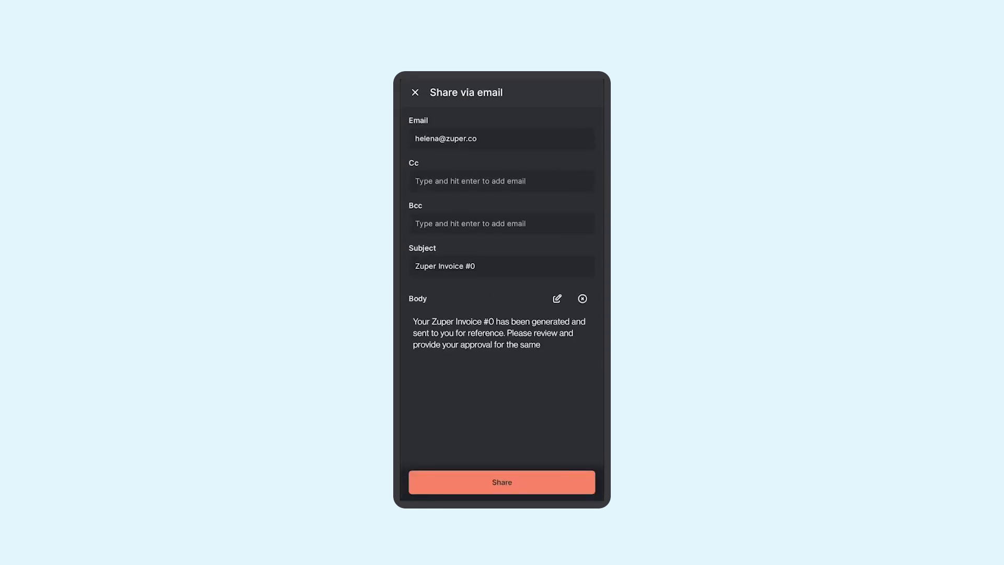
pyautogui.click(502, 482)
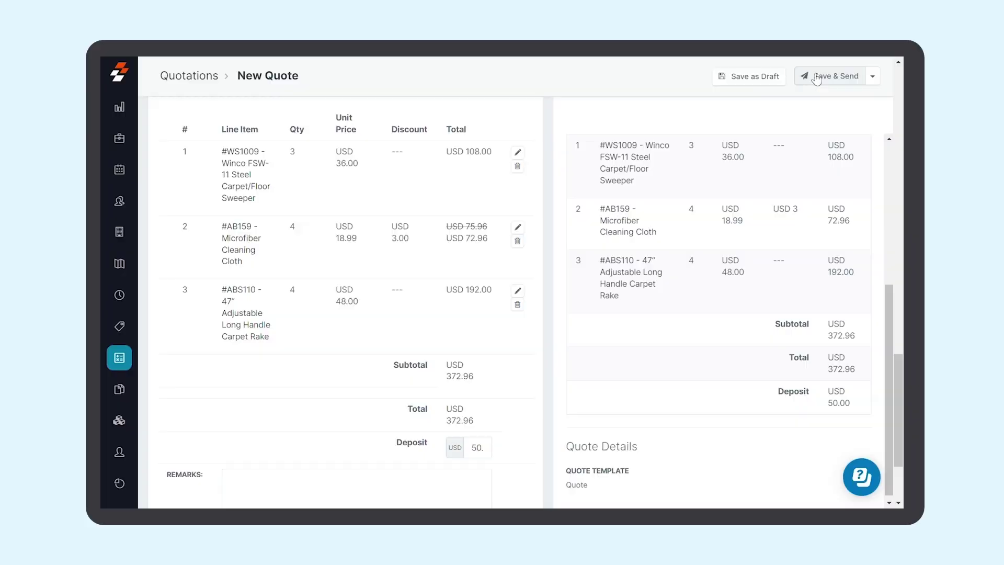
# Step: Save & Send the quote, set the job to Scheduled, then submit the signature and email invoice #30
pyautogui.click(820, 77)
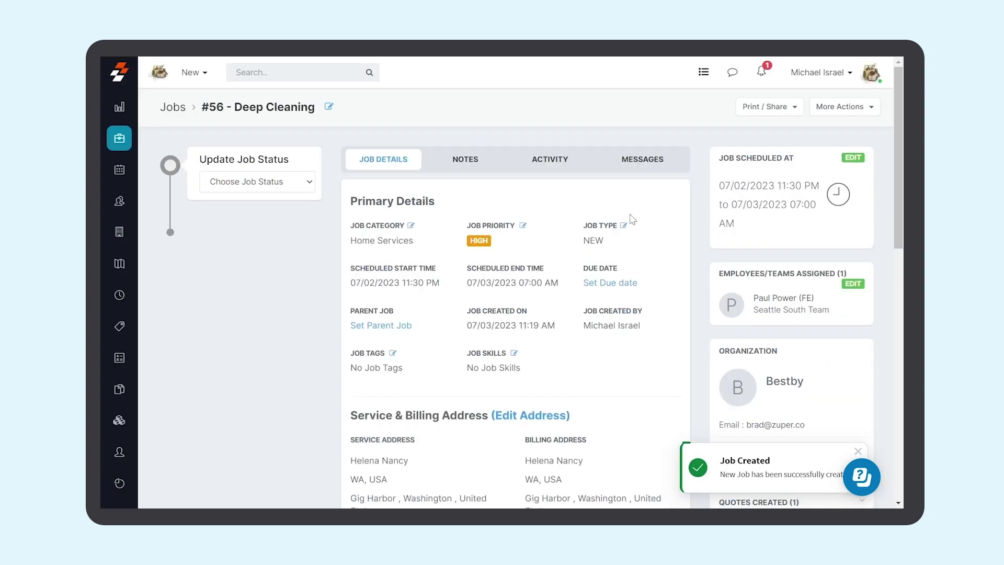
pyautogui.click(258, 181)
pyautogui.click(270, 213)
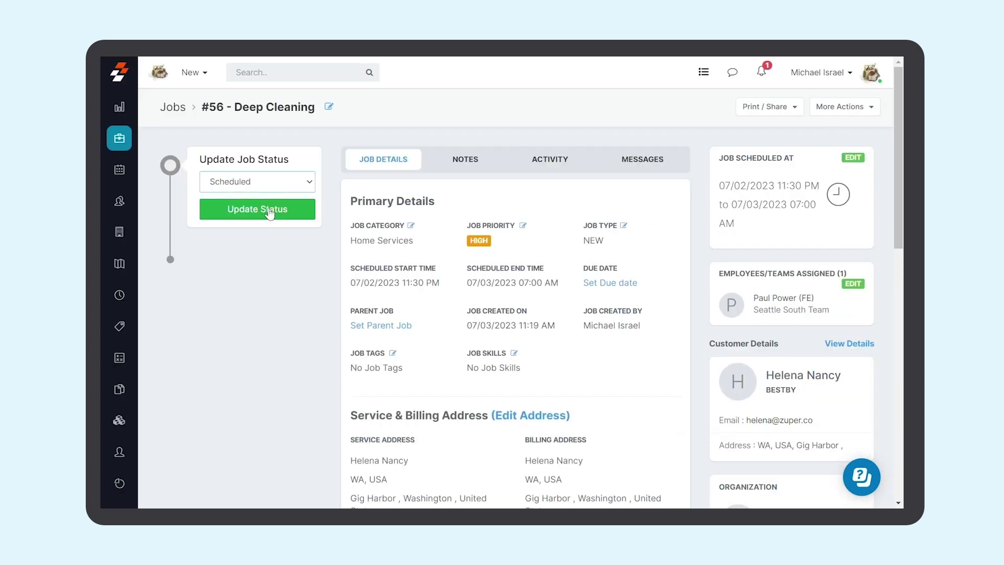
pyautogui.click(269, 211)
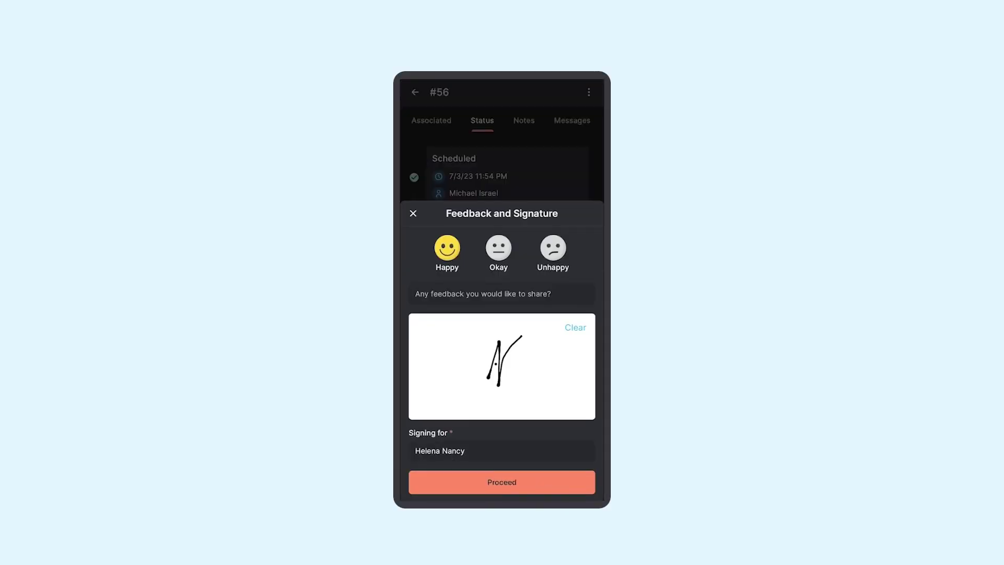
pyautogui.click(502, 482)
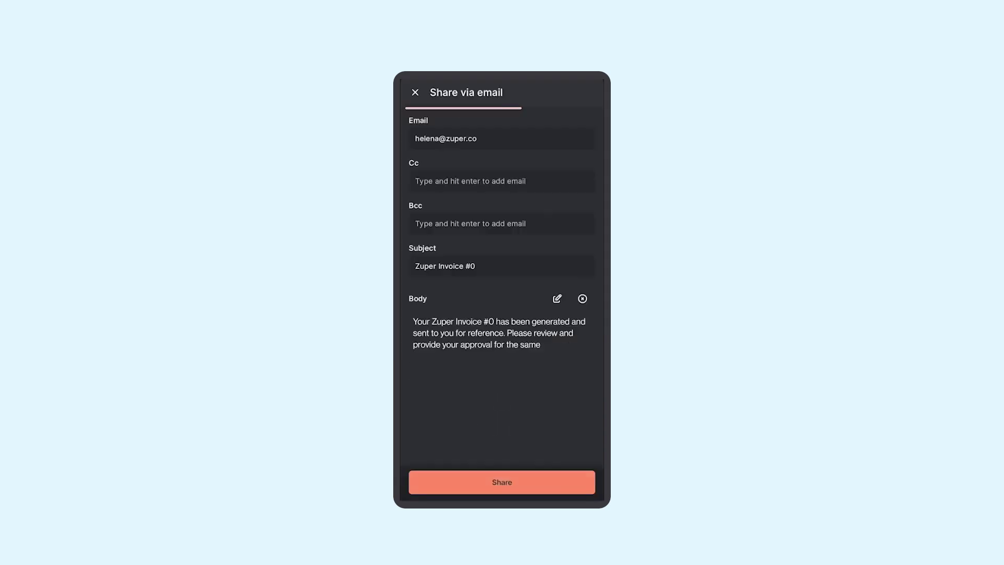
pyautogui.click(502, 480)
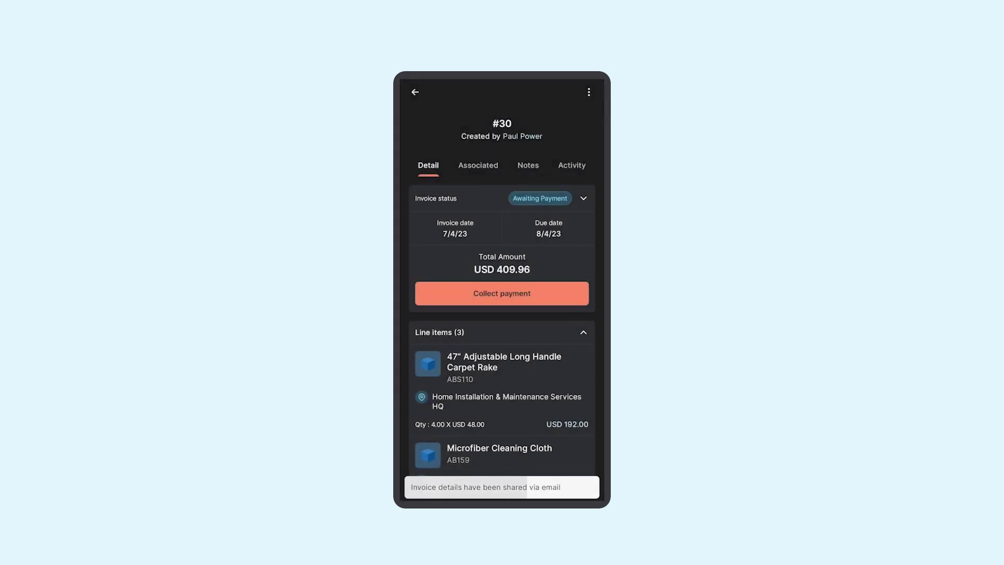